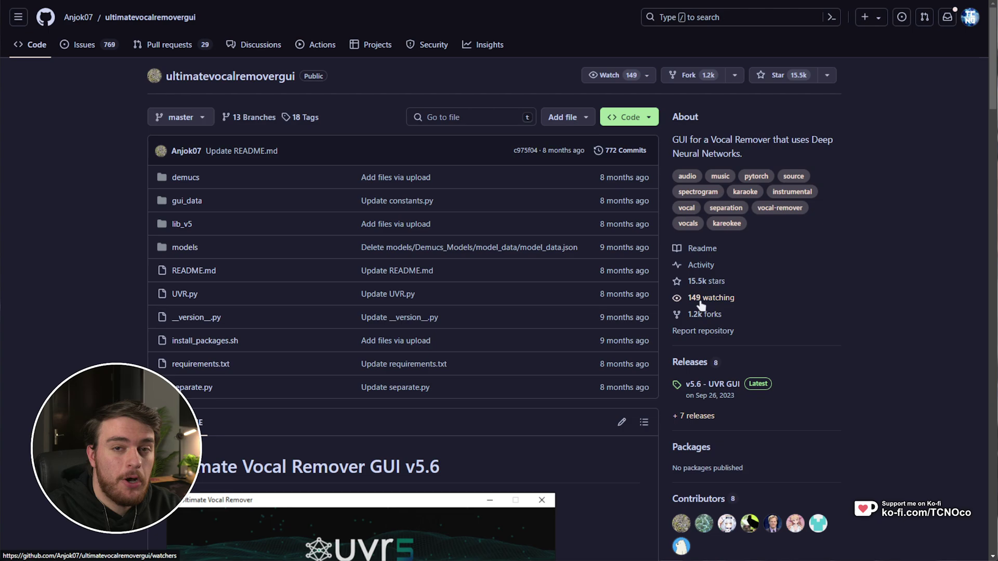
# Scroll up and down through the UVR GitHub README to review it
pyautogui.scroll(-3, 699, 304)
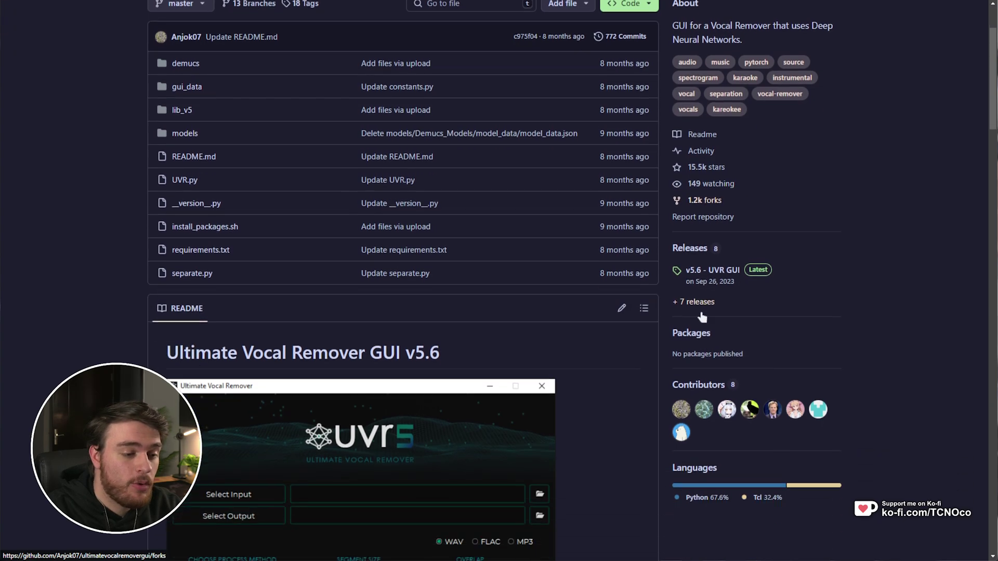
pyautogui.scroll(4, 590, 317)
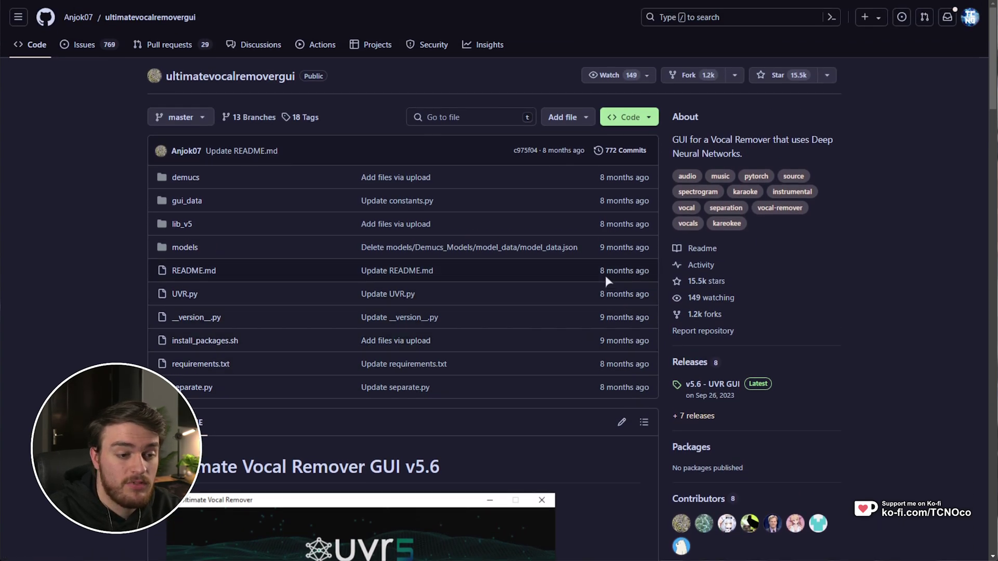
pyautogui.scroll(-9, 630, 380)
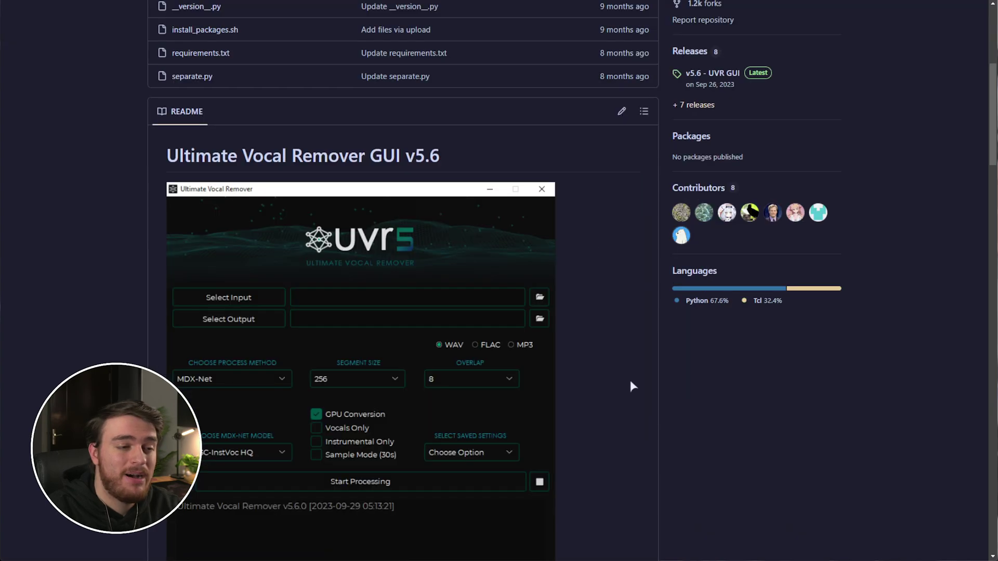
pyautogui.scroll(2, 611, 376)
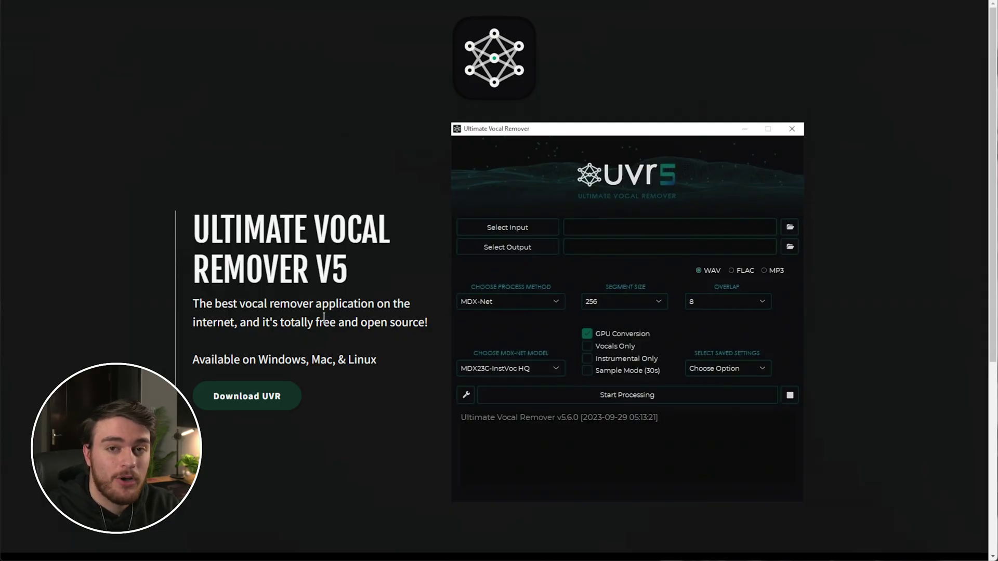
# Download and save UVR_v5.6.0_setup.exe via the Windows Installation main download link
pyautogui.click(250, 399)
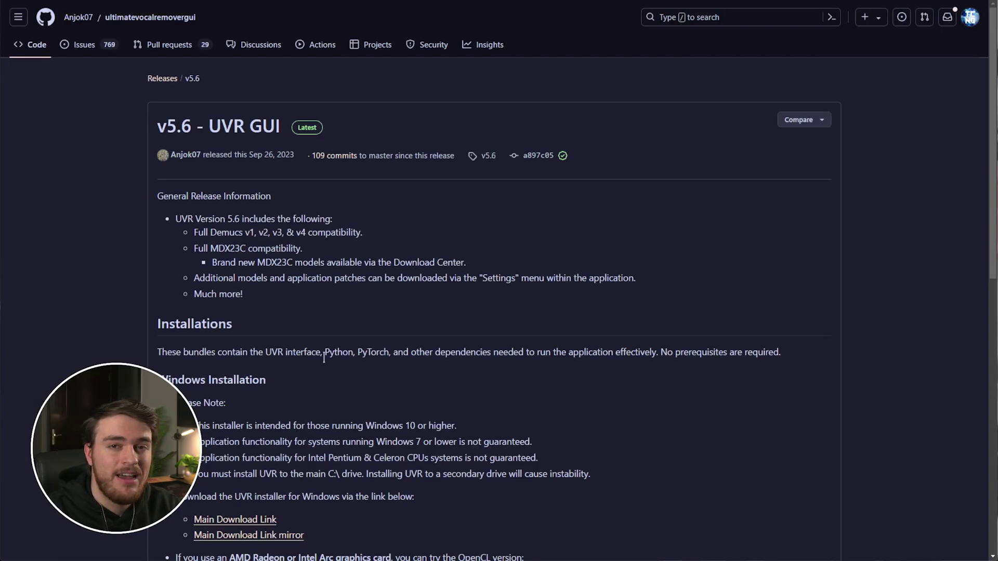
pyautogui.scroll(-4, 350, 314)
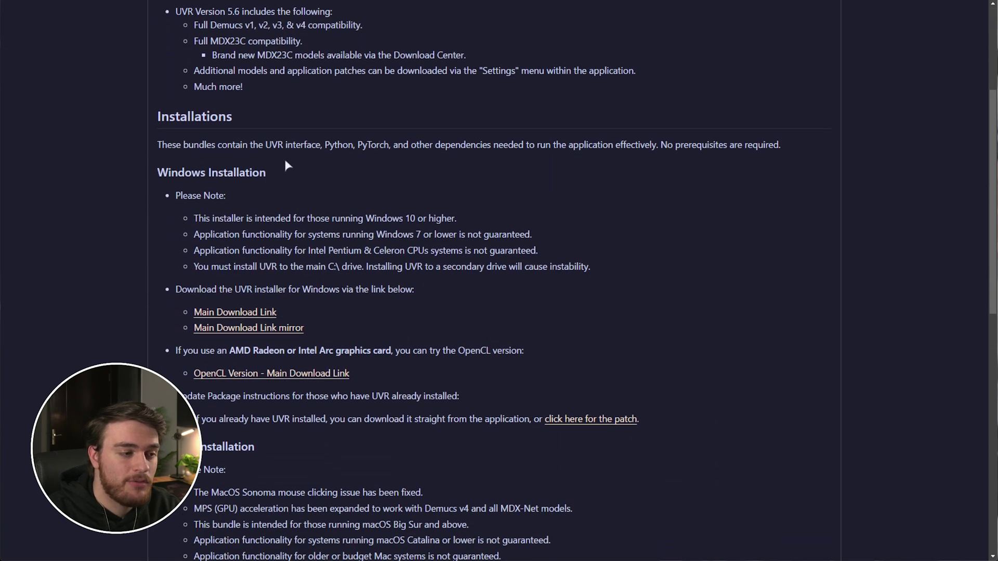
pyautogui.moveTo(285, 165); pyautogui.dragTo(156, 173)
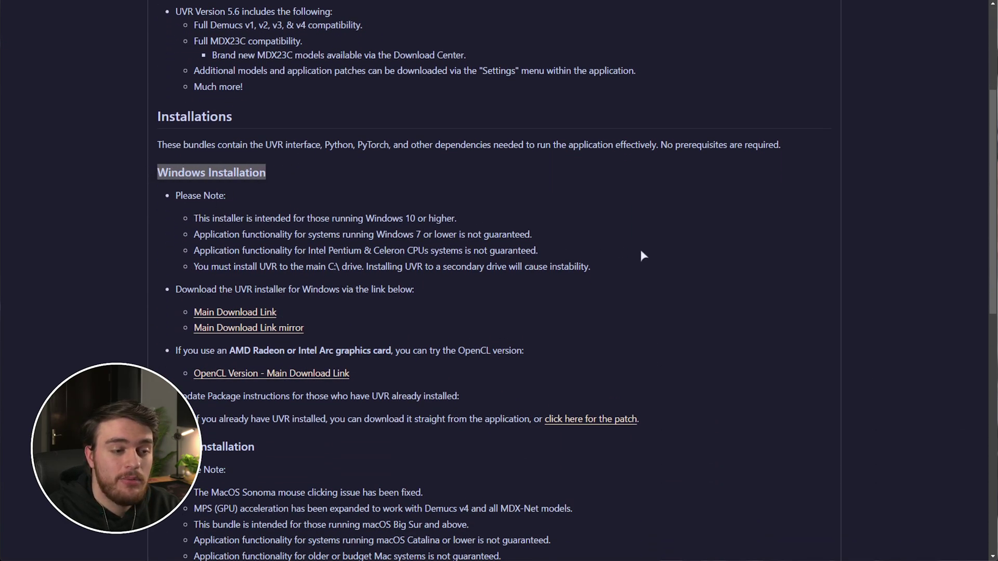
pyautogui.moveTo(593, 269); pyautogui.dragTo(196, 234)
pyautogui.moveTo(423, 290); pyautogui.dragTo(165, 290)
pyautogui.click(253, 316)
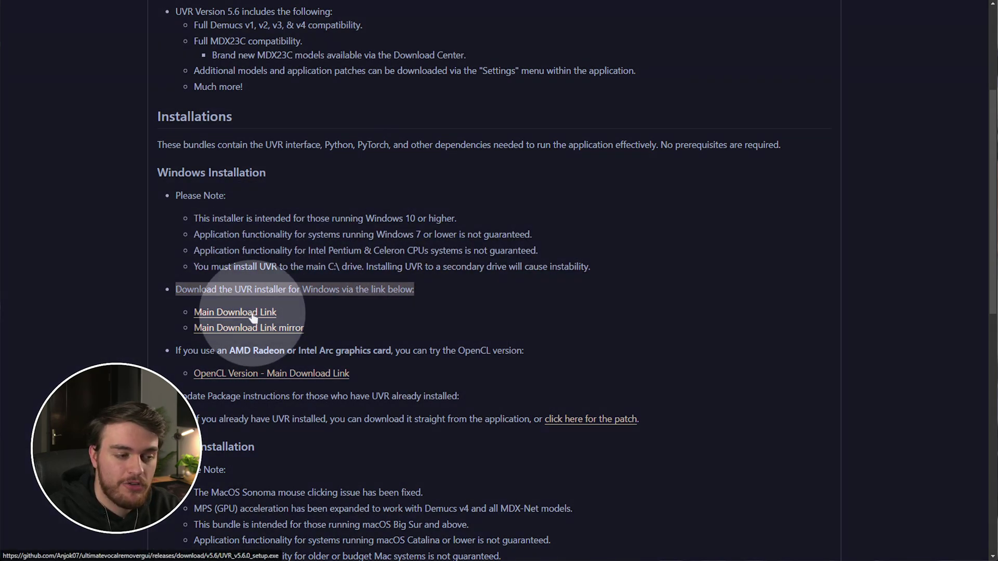
pyautogui.click(253, 316)
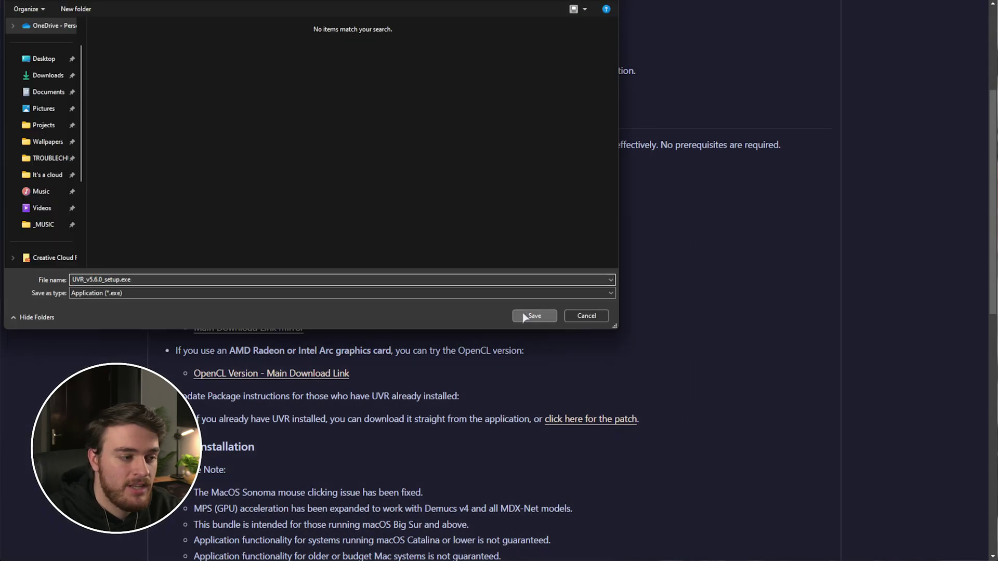
pyautogui.click(524, 316)
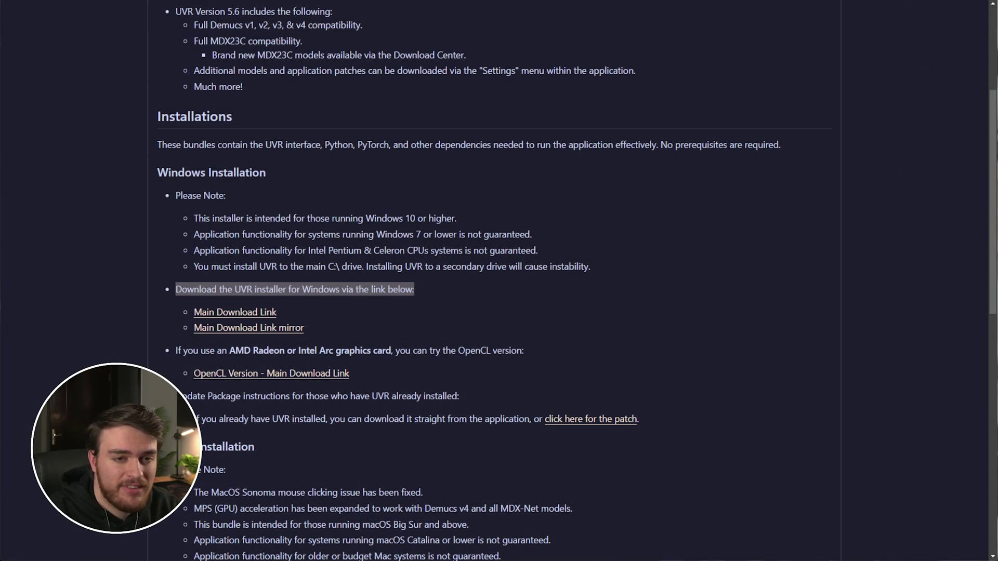
# Point out the AMD/Intel OpenCL version download line and review the release assets
pyautogui.click(602, 230)
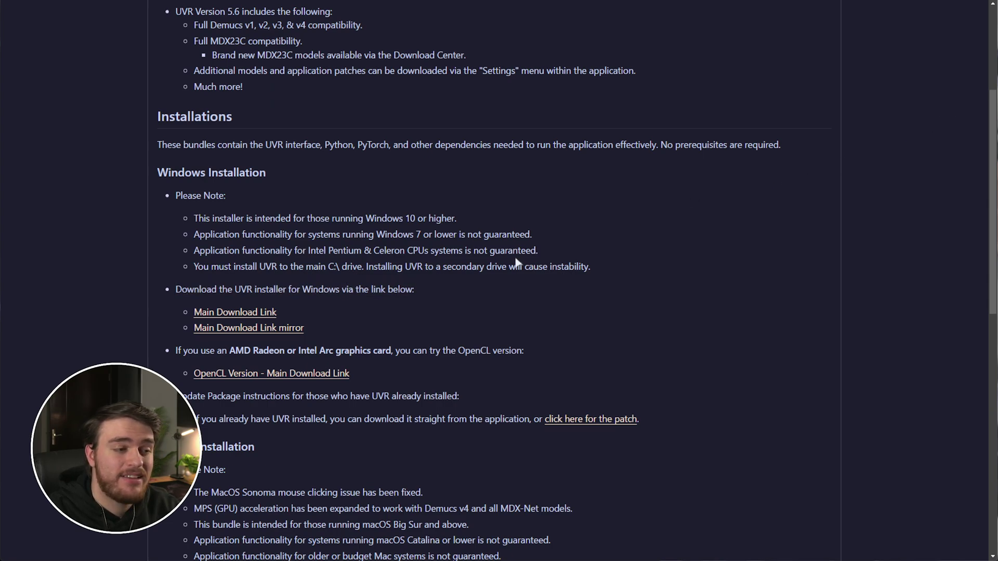
pyautogui.scroll(-9, 389, 334)
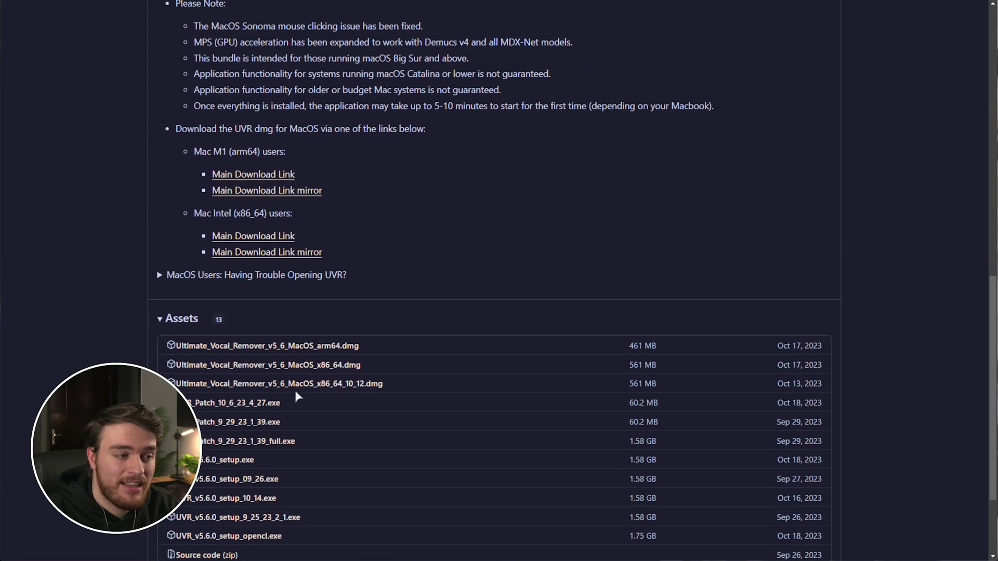
pyautogui.scroll(9, 295, 393)
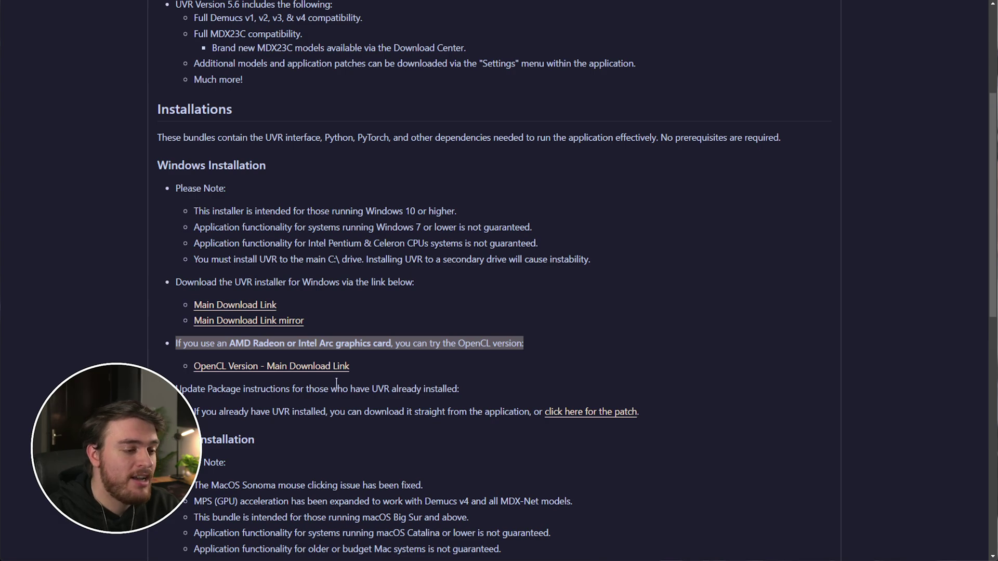
pyautogui.doubleClick(240, 344)
pyautogui.doubleClick(309, 345)
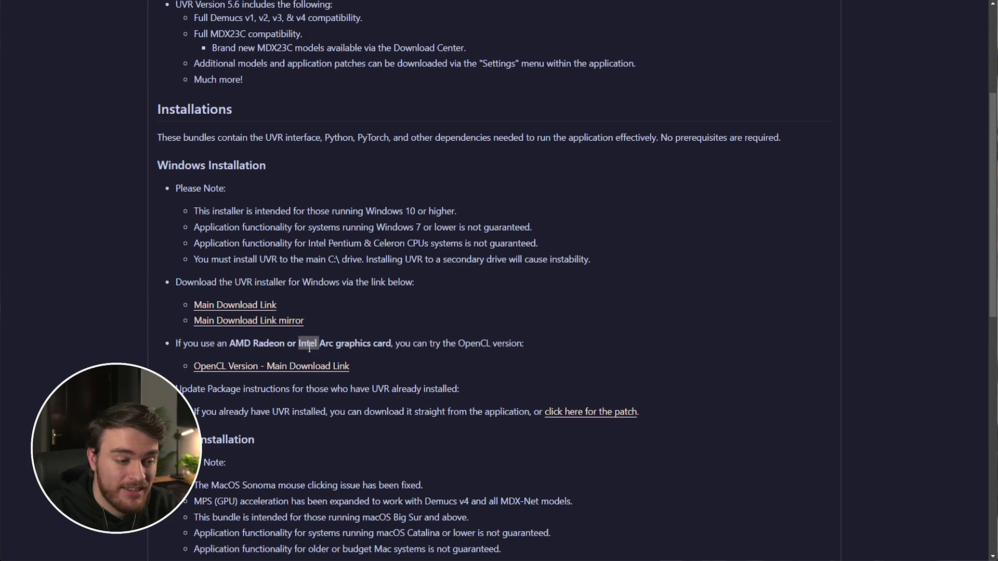
pyautogui.moveTo(370, 370); pyautogui.dragTo(178, 371)
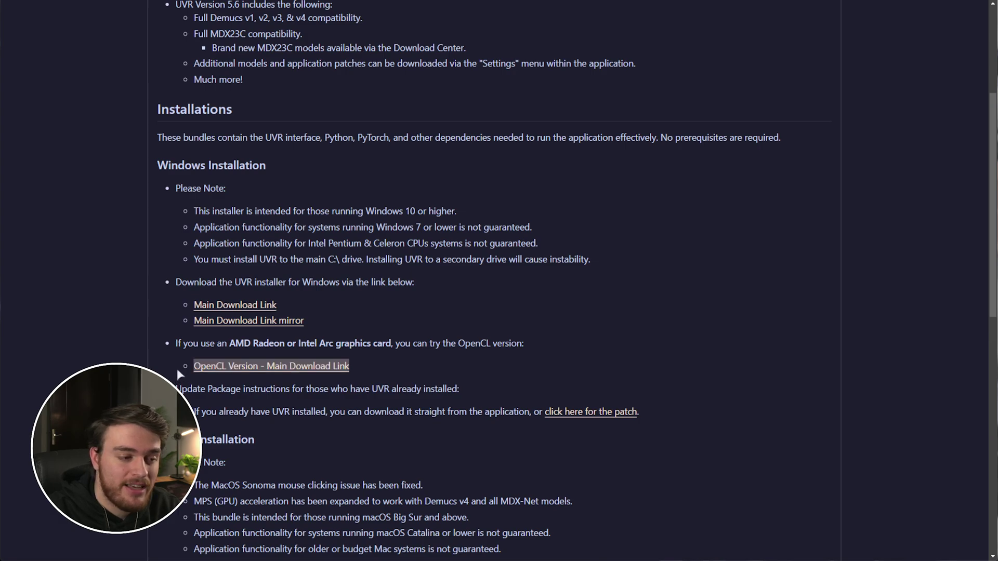
pyautogui.scroll(-9, 392, 385)
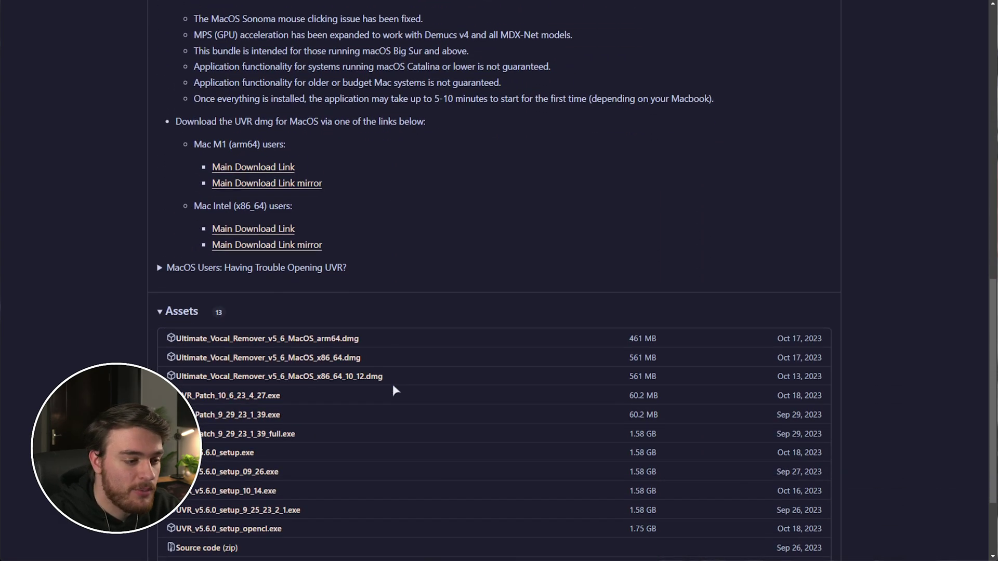
pyautogui.scroll(-3, 392, 384)
pyautogui.moveTo(312, 441); pyautogui.dragTo(196, 222)
pyautogui.click(515, 341)
pyautogui.scroll(1, 859, 353)
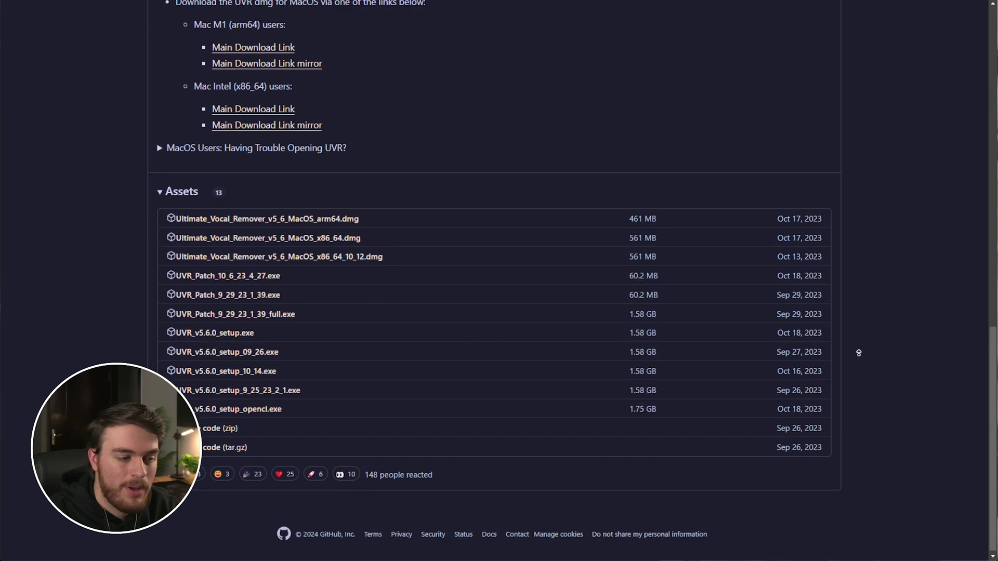
pyautogui.scroll(15, 858, 352)
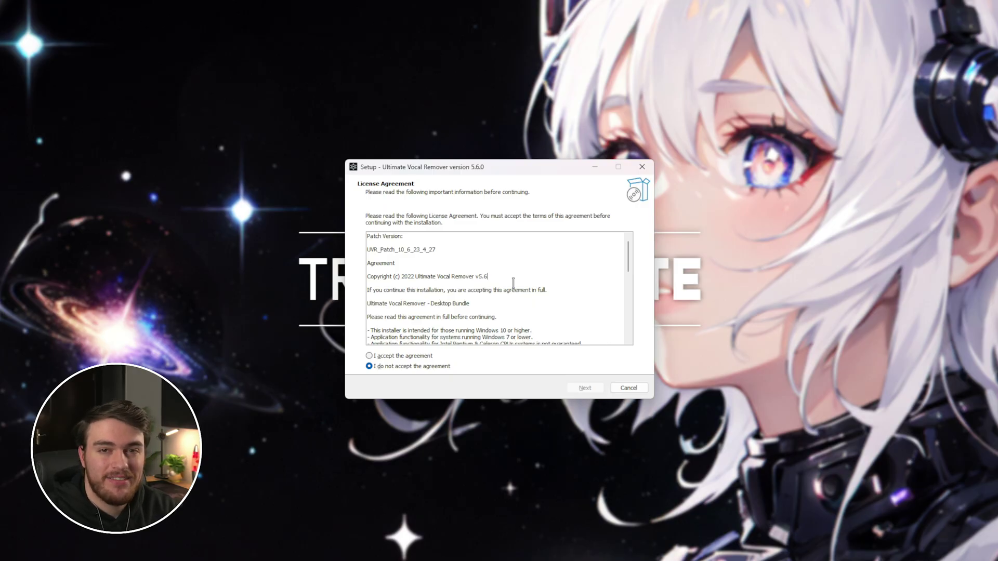
# Accept the licence agreement, keep the desktop shortcut, and begin installation
pyautogui.click(401, 358)
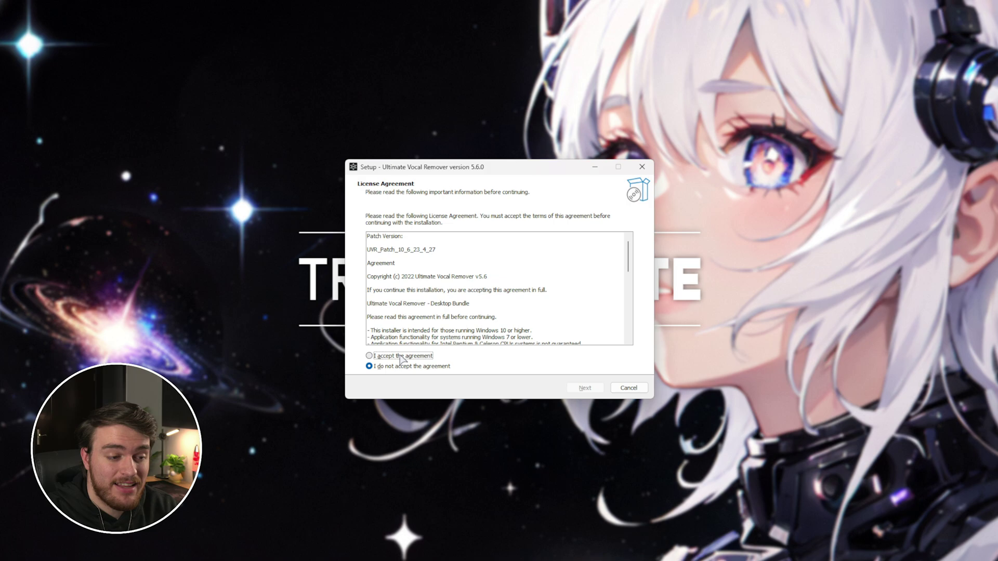
pyautogui.click(584, 388)
pyautogui.click(584, 388)
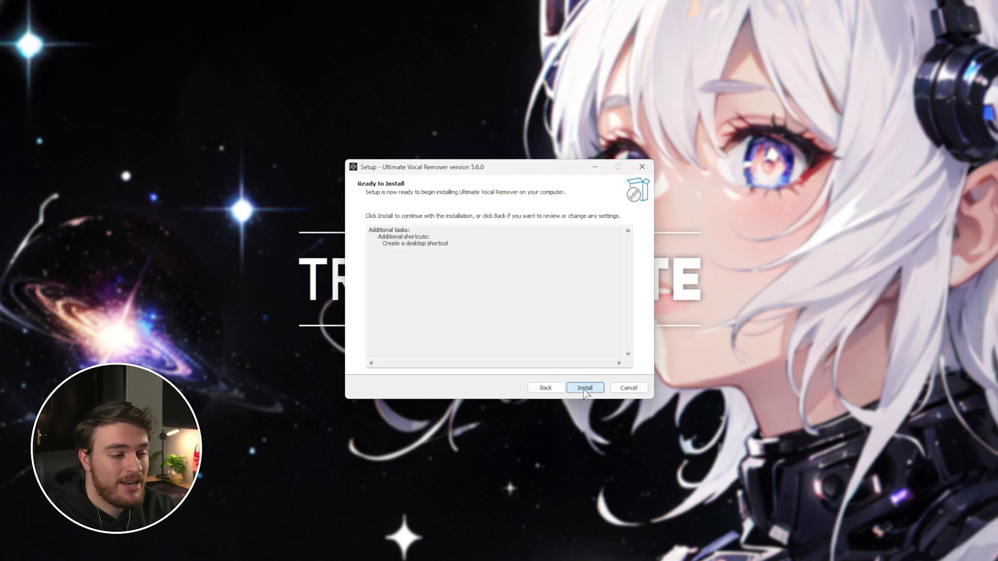
pyautogui.click(585, 388)
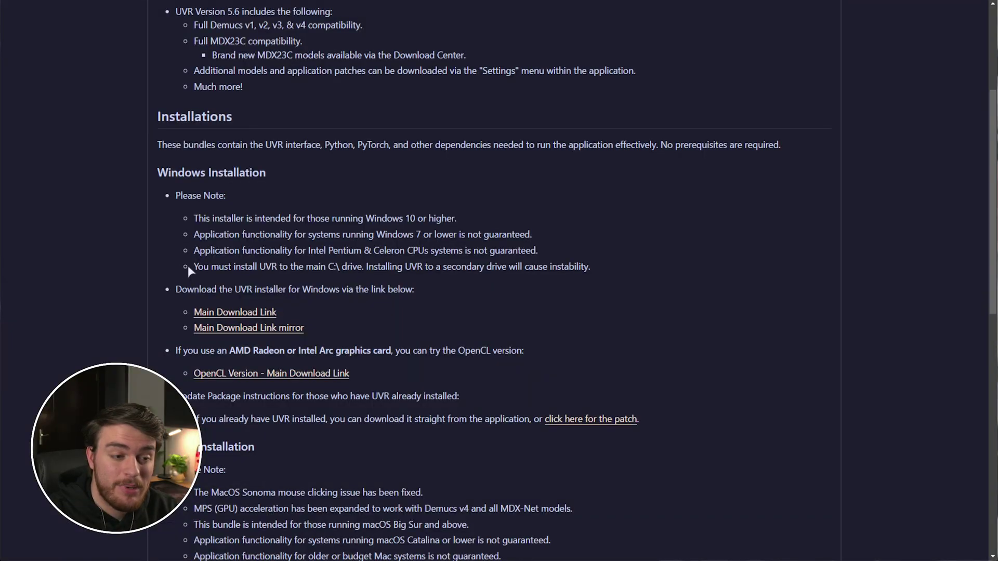
# Highlight the note about installing to the main C:\ drive instead of secondary drives
pyautogui.moveTo(193, 267); pyautogui.dragTo(361, 266)
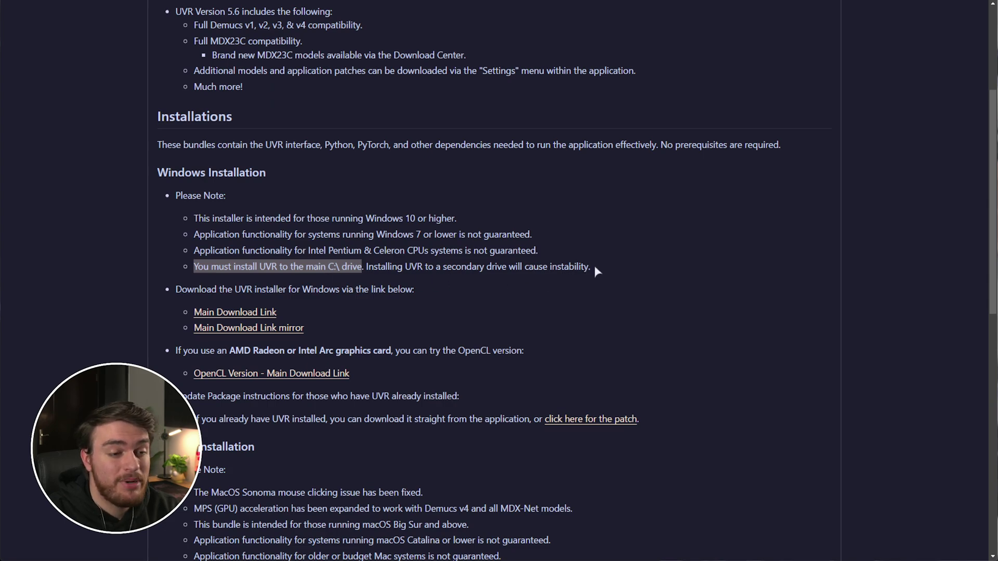
pyautogui.moveTo(591, 266); pyautogui.dragTo(366, 264)
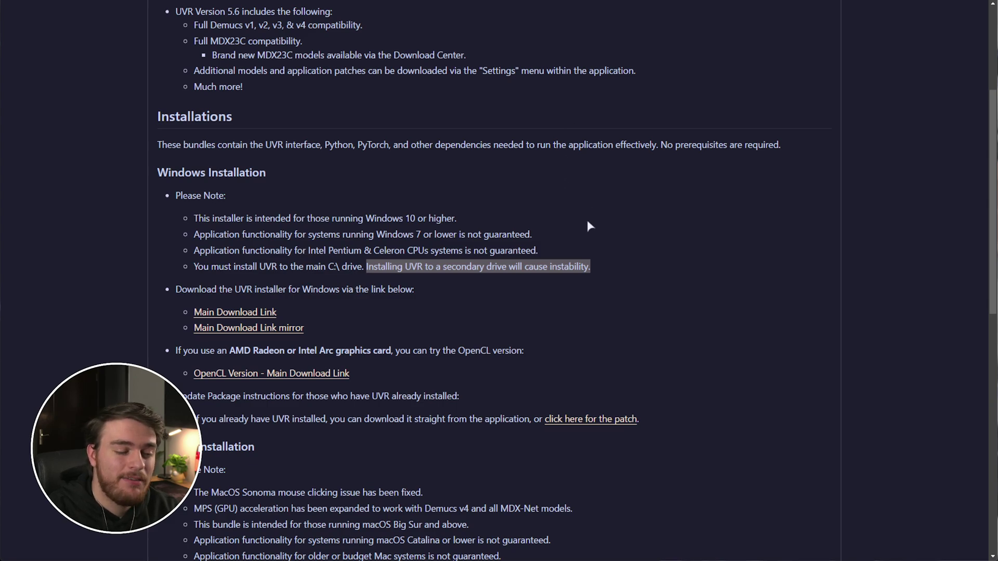
pyautogui.moveTo(583, 264); pyautogui.dragTo(188, 265)
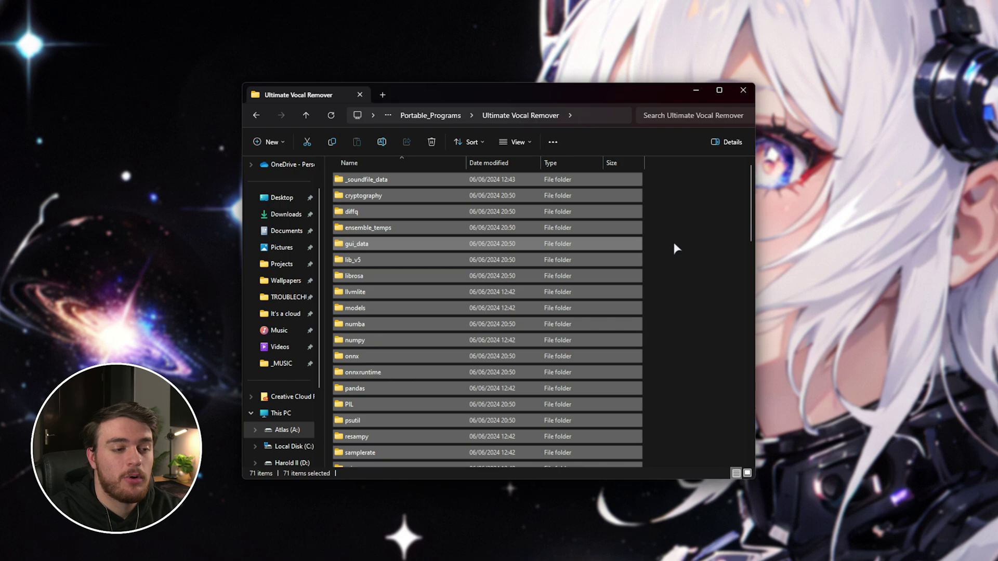
# Select all files in the Ultimate Vocal Remover folder and read the 4.83 GB total in Properties
pyautogui.scroll(-6, 675, 250)
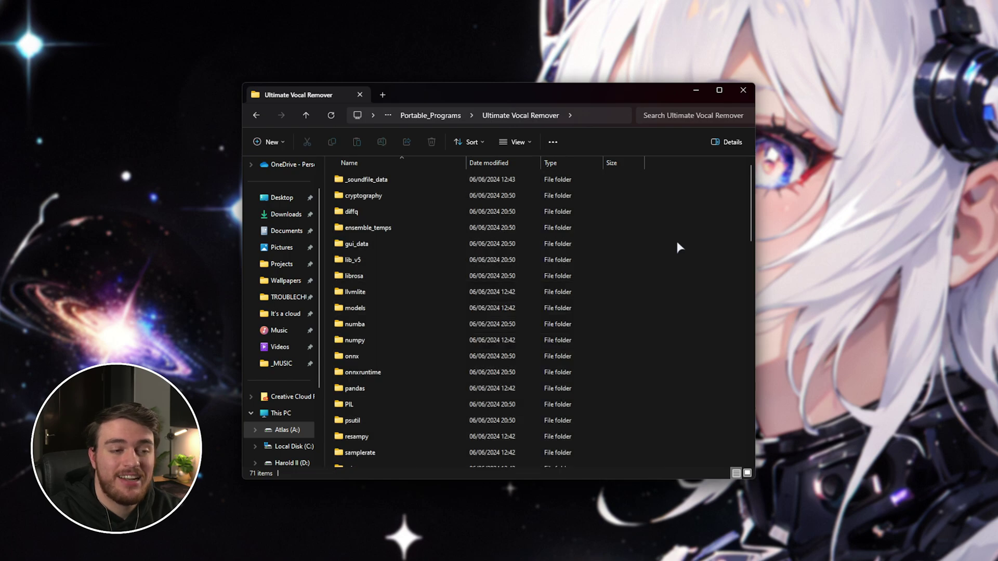
pyautogui.scroll(-8, 685, 307)
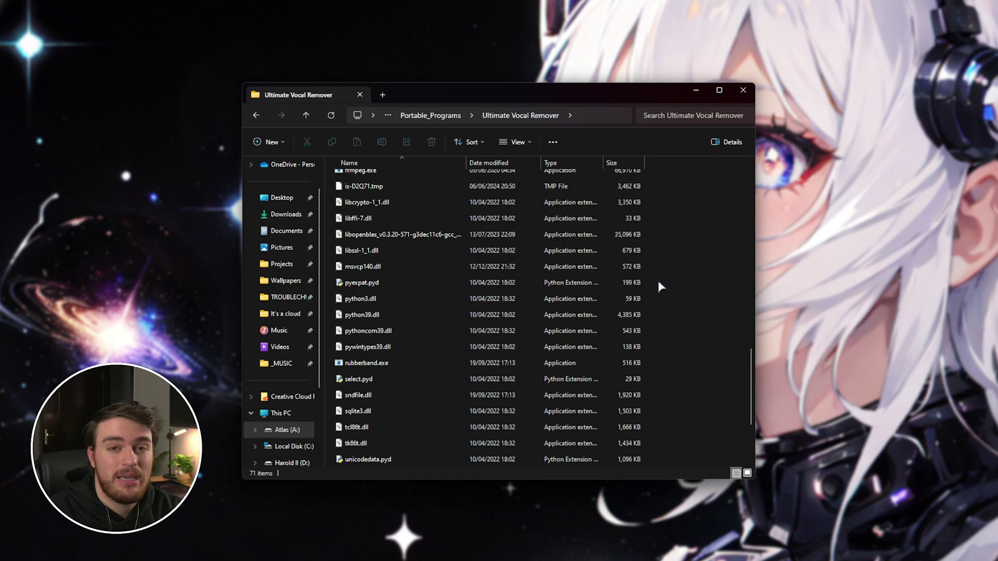
pyautogui.hotkey('ctrl', 'a')
pyautogui.rightClick(581, 268)
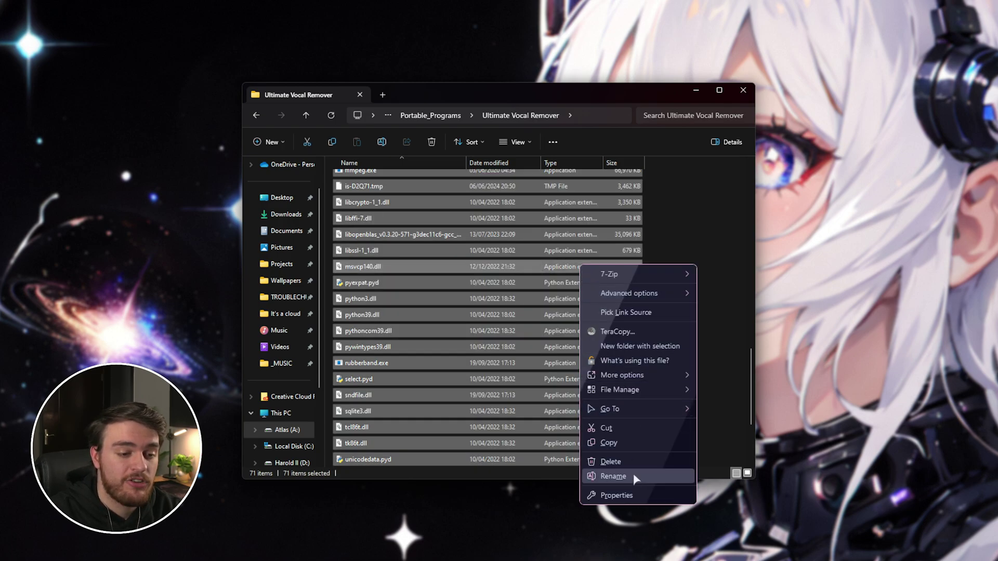
pyautogui.click(634, 492)
pyautogui.moveTo(697, 294); pyautogui.dragTo(516, 154)
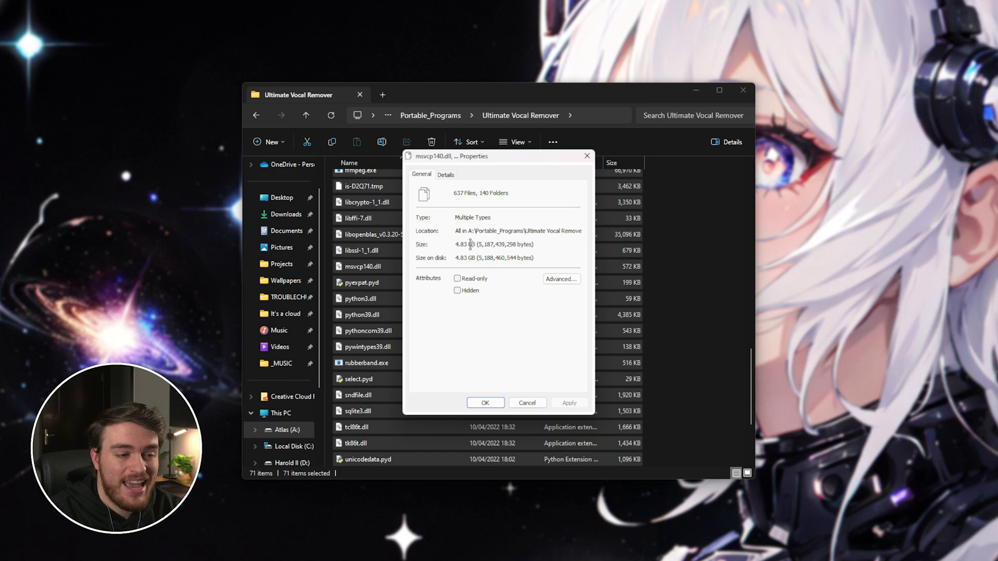
pyautogui.doubleClick(470, 245)
pyautogui.click(586, 156)
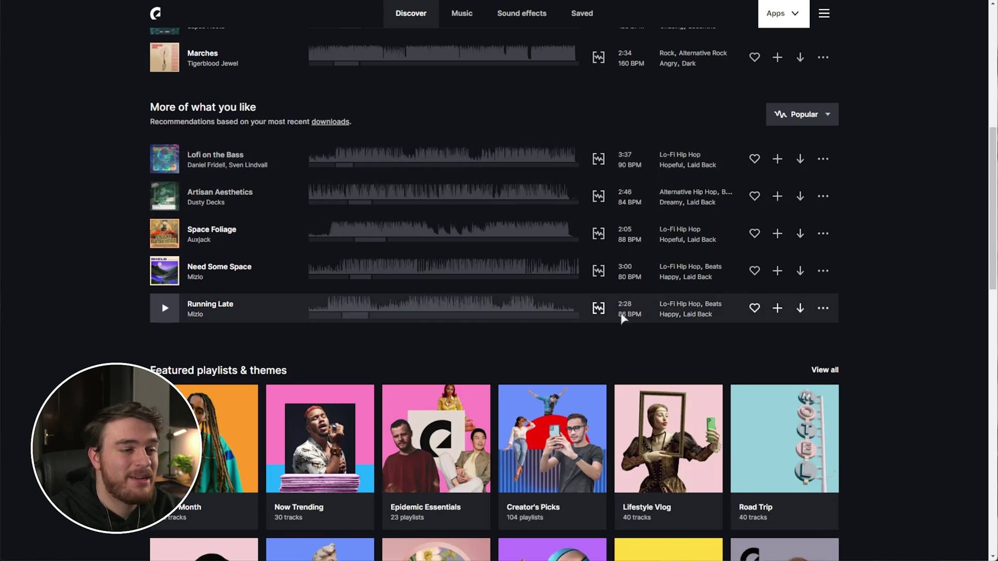
# Download the Staff Picks track Cope with Stems left at Full mix
pyautogui.scroll(1, 667, 365)
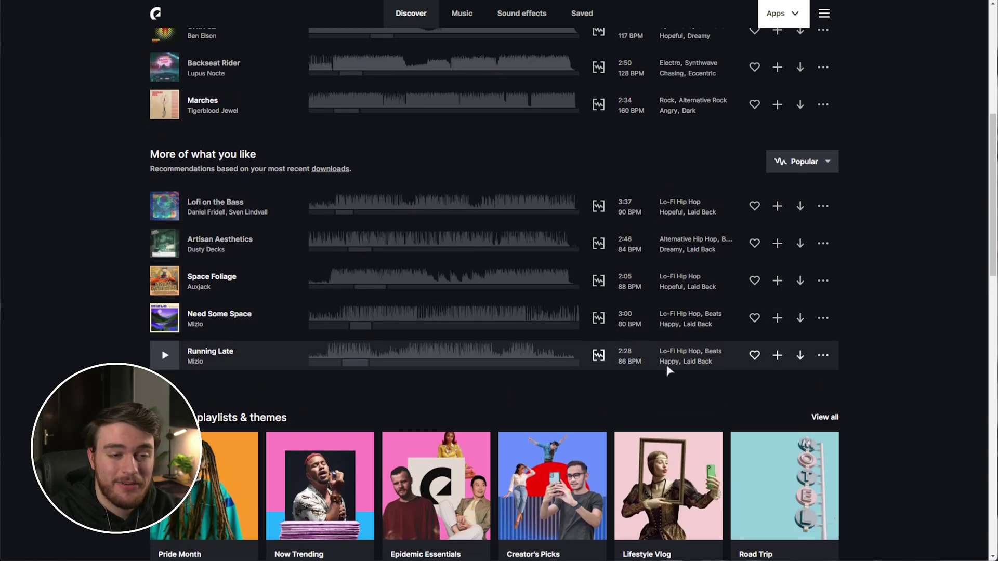
pyautogui.scroll(2, 718, 366)
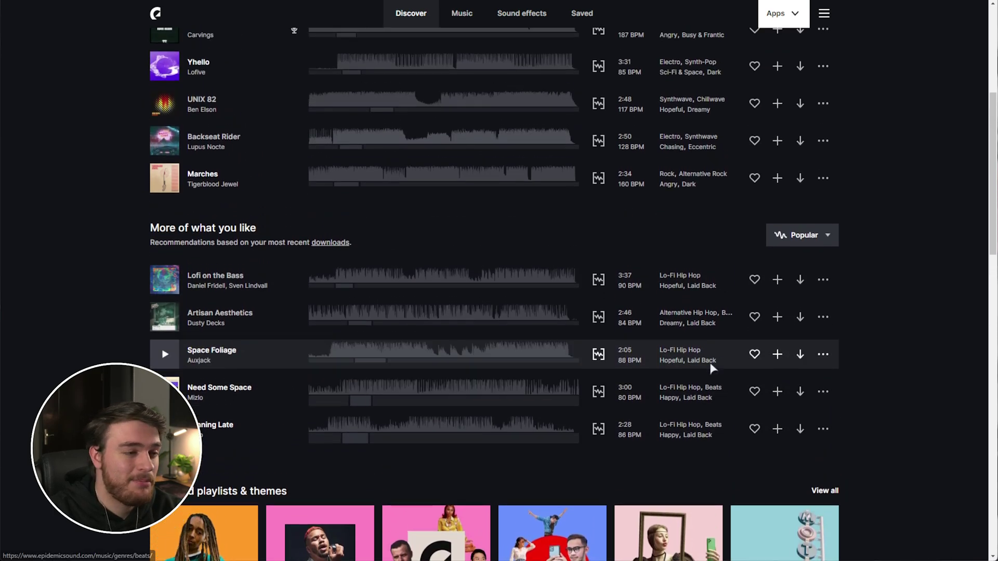
pyautogui.scroll(1, 711, 368)
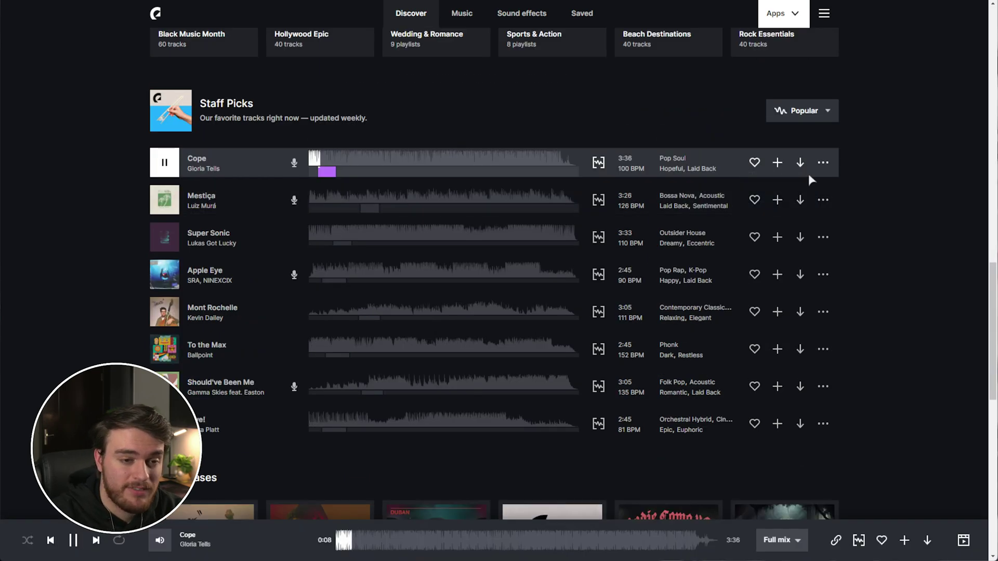
pyautogui.click(800, 162)
pyautogui.click(396, 283)
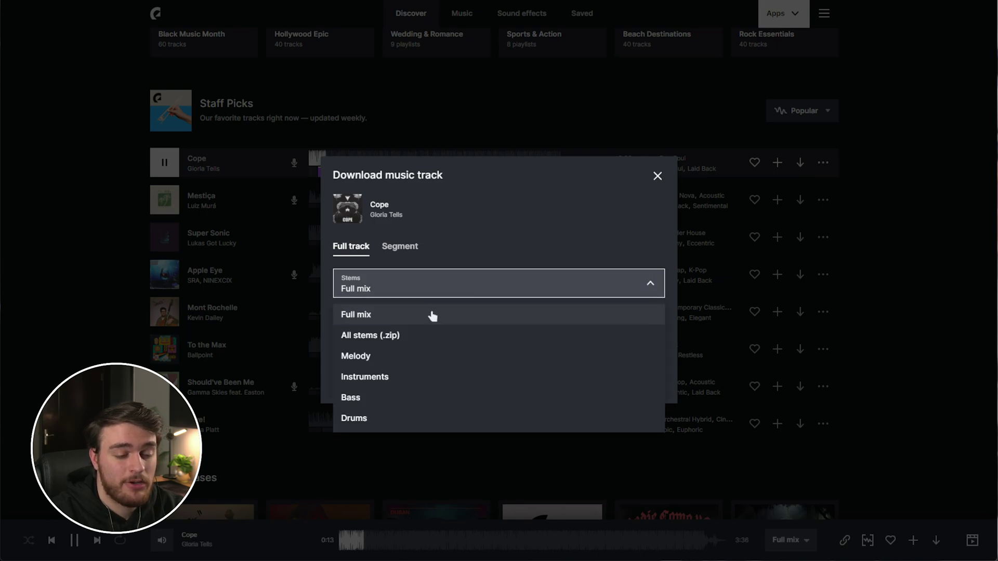
pyautogui.click(519, 312)
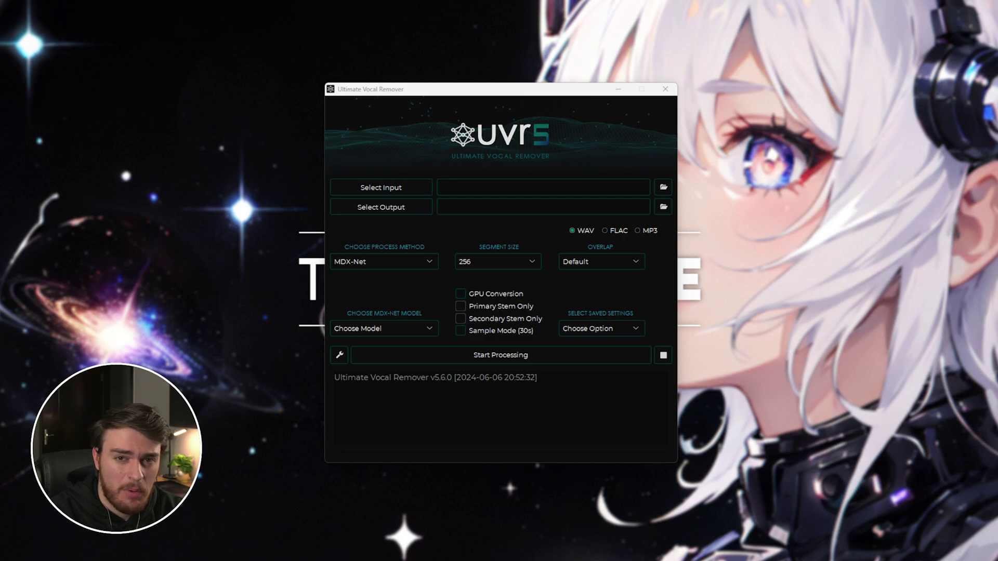
# Select the downloaded ES_Cope - Gloria Tells.wav from Downloads as input
pyautogui.click(438, 187)
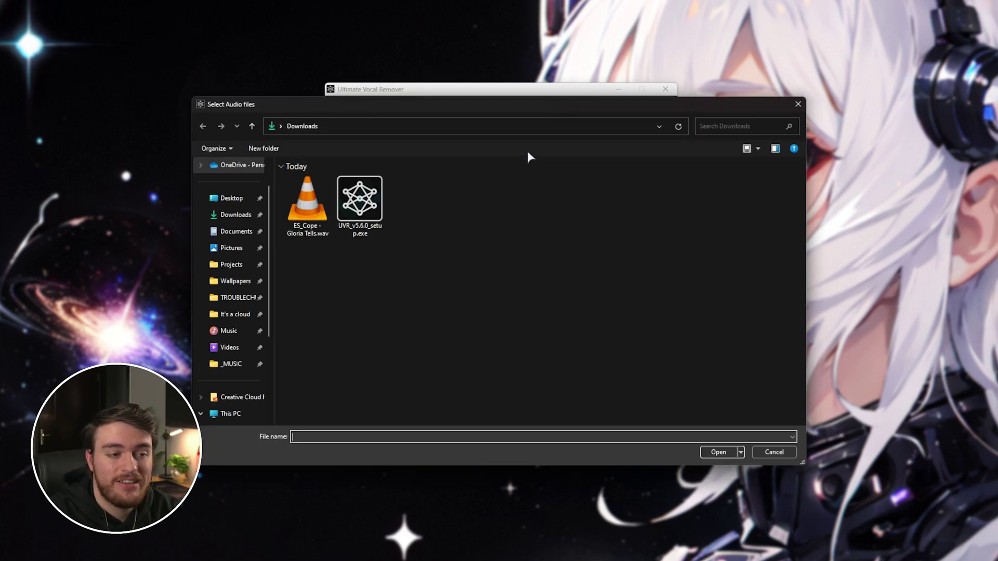
pyautogui.click(307, 204)
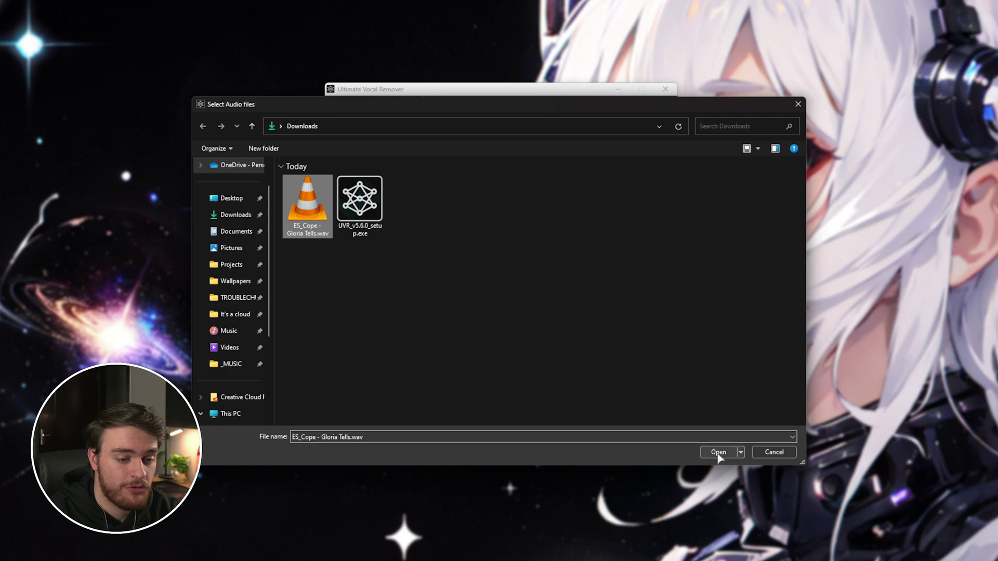
pyautogui.click(718, 452)
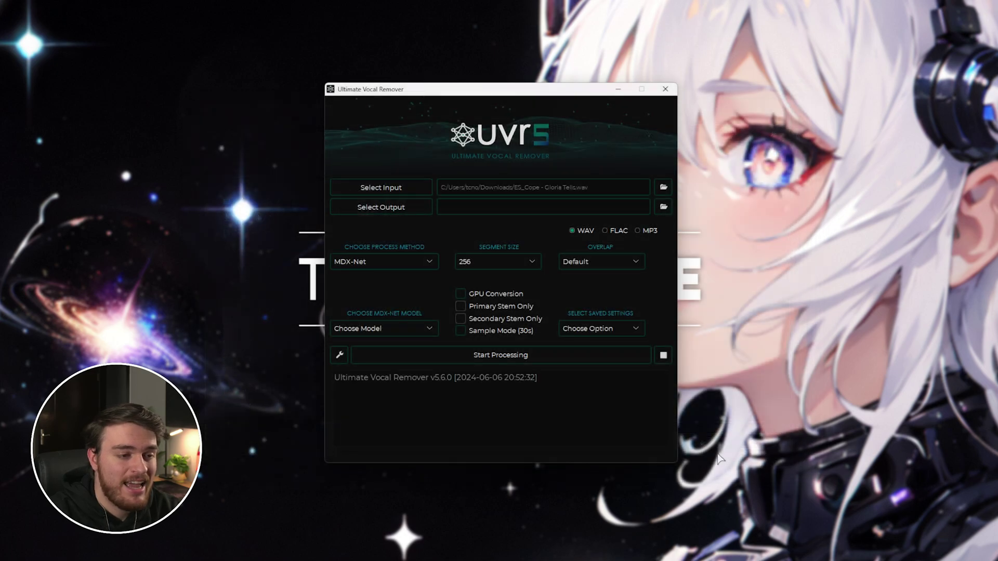
# Create a new 'stems' folder in Downloads and set it as the output folder
pyautogui.click(401, 212)
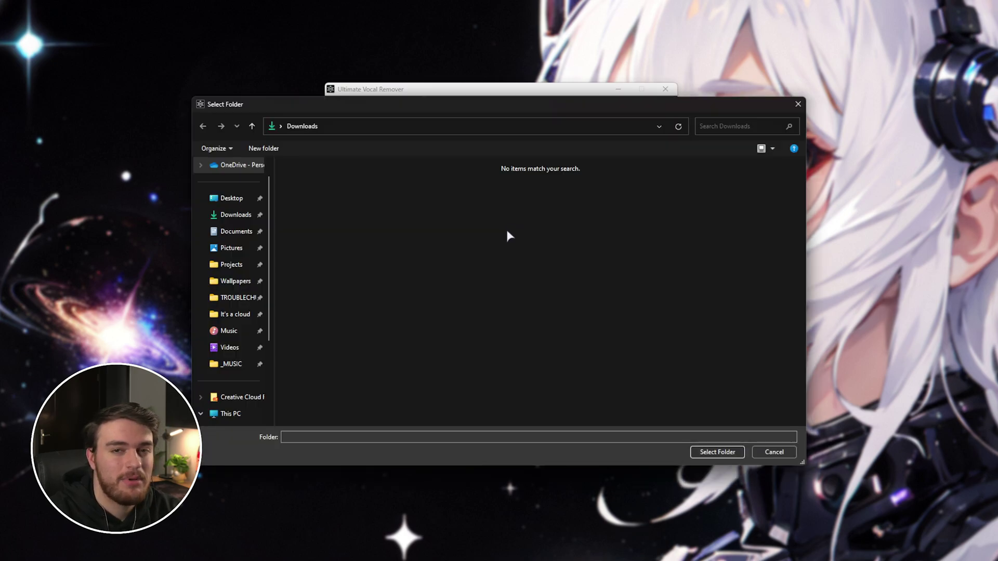
pyautogui.hotkey('ctrl', 'shift', 'n')
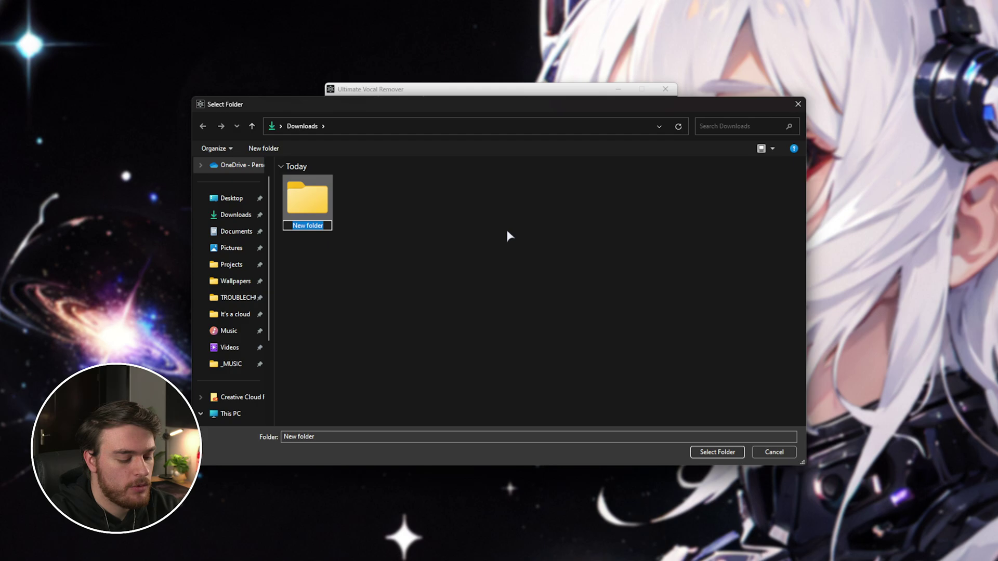
pyautogui.write('stems')
pyautogui.press('Return')
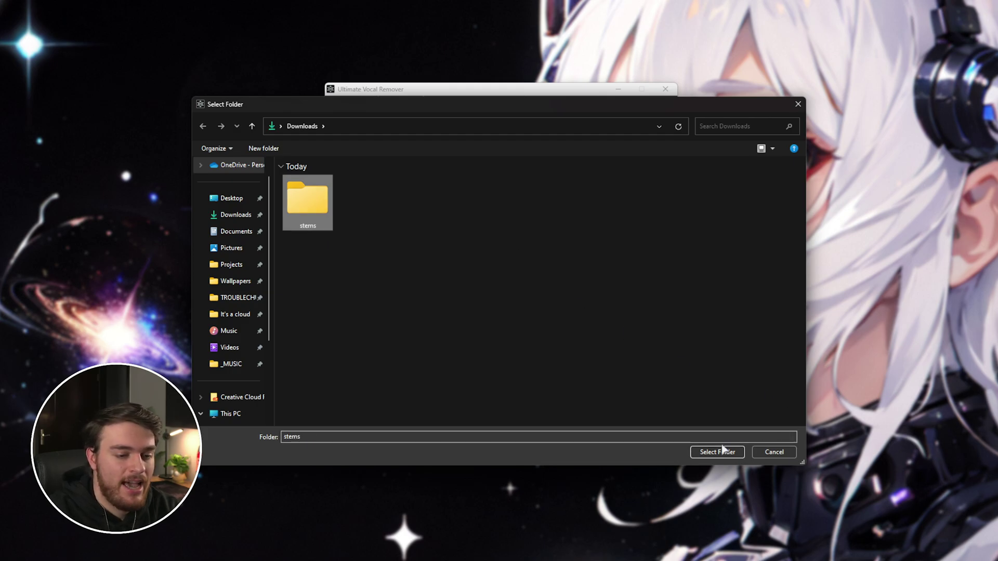
pyautogui.click(721, 448)
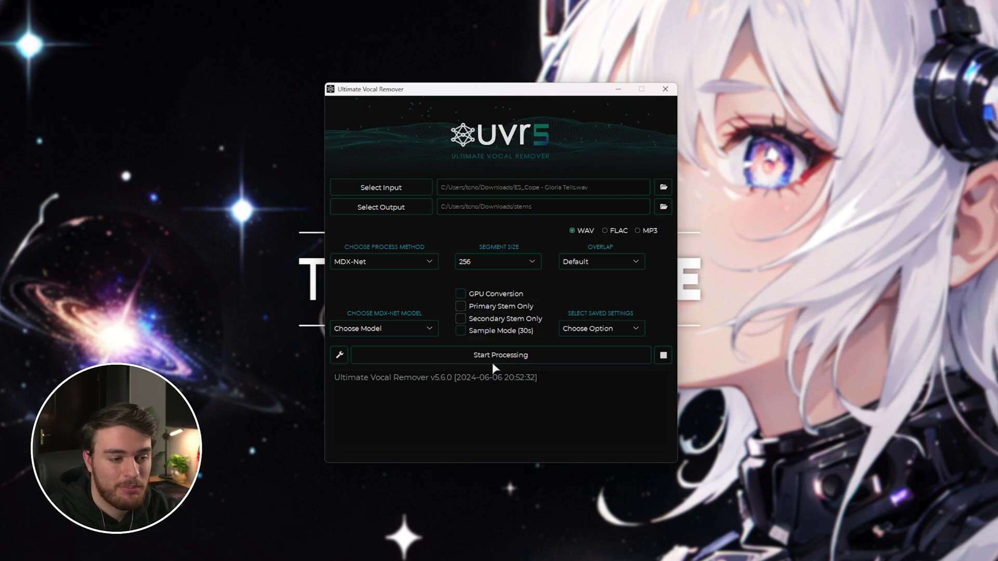
# Enable GPU Conversion and switch the process method to Ensemble Mode
pyautogui.moveTo(461, 302)
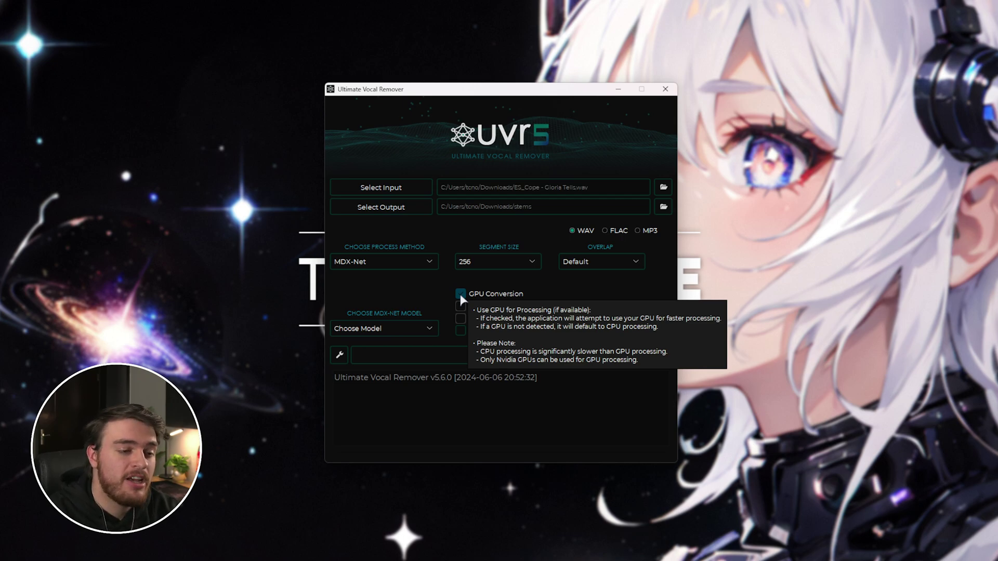
pyautogui.click(460, 294)
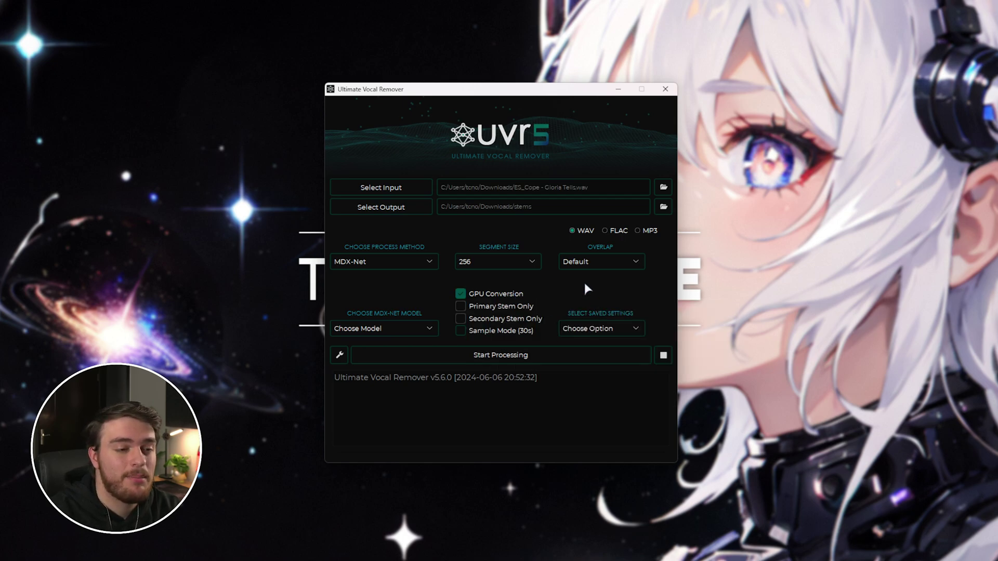
pyautogui.click(388, 258)
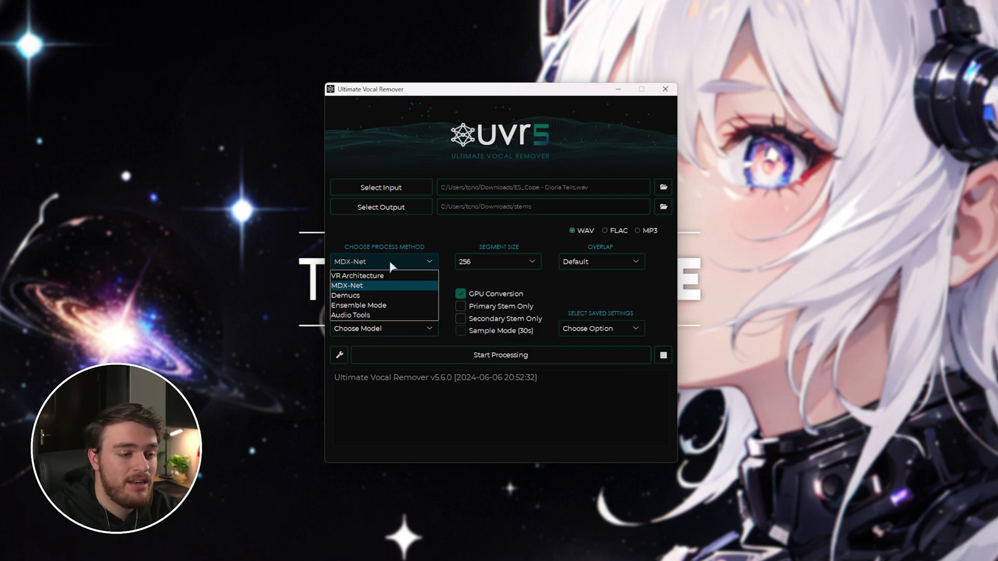
pyautogui.click(392, 305)
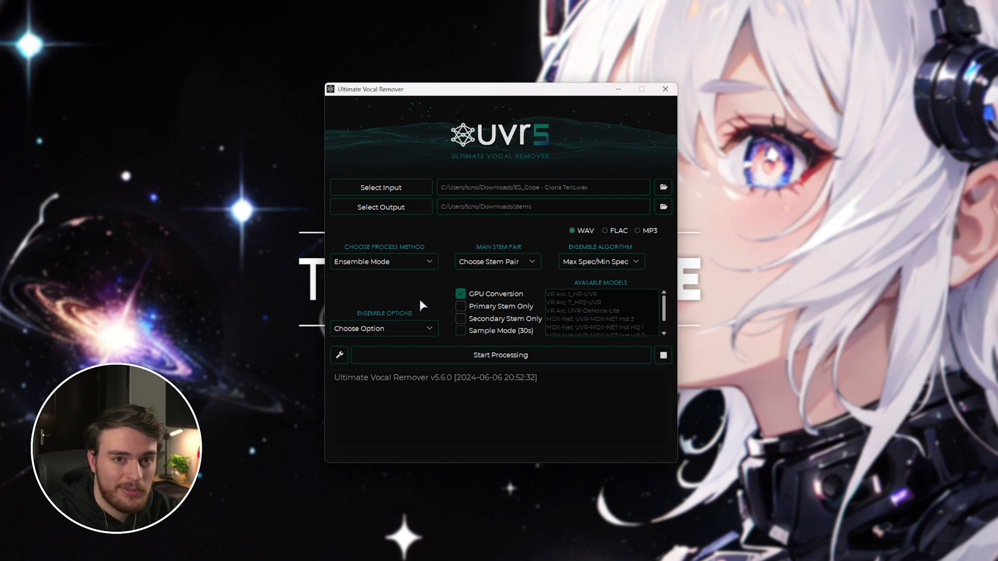
# Try the Other, Drums and Bass stem pairs, then settle on Vocals/Instrumental
pyautogui.click(530, 263)
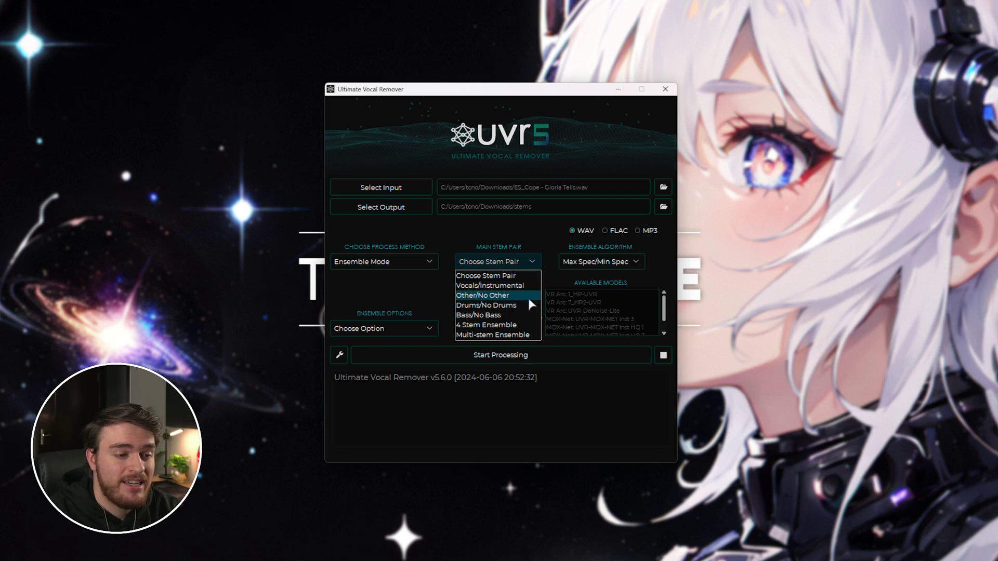
pyautogui.click(494, 286)
pyautogui.click(493, 262)
pyautogui.click(514, 295)
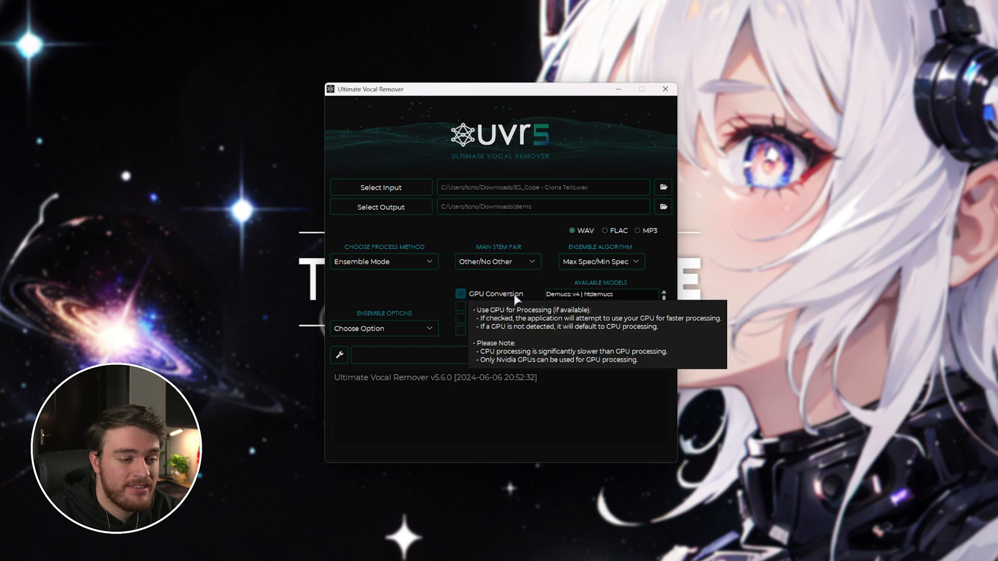
pyautogui.click(523, 263)
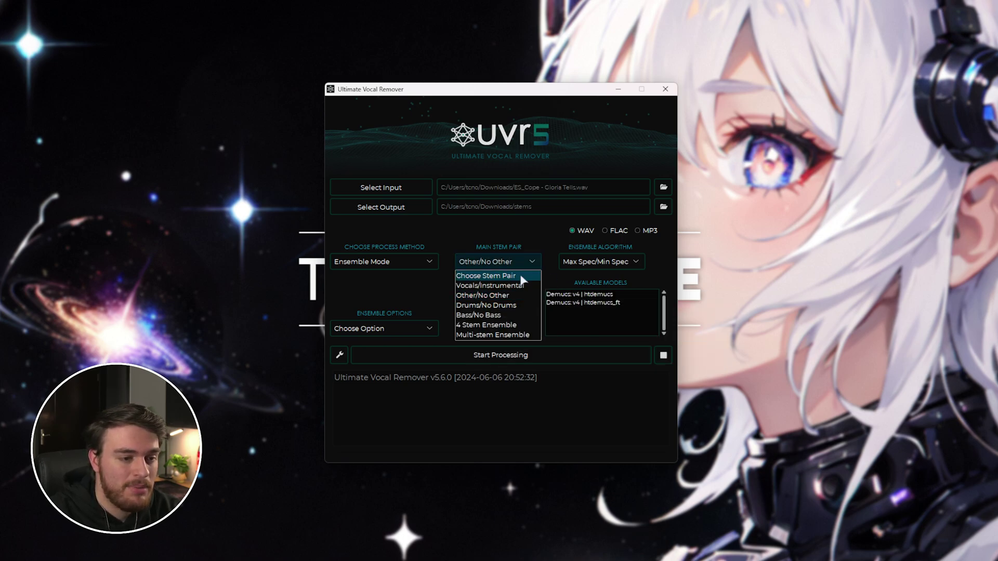
pyautogui.click(522, 306)
pyautogui.click(522, 262)
pyautogui.click(518, 314)
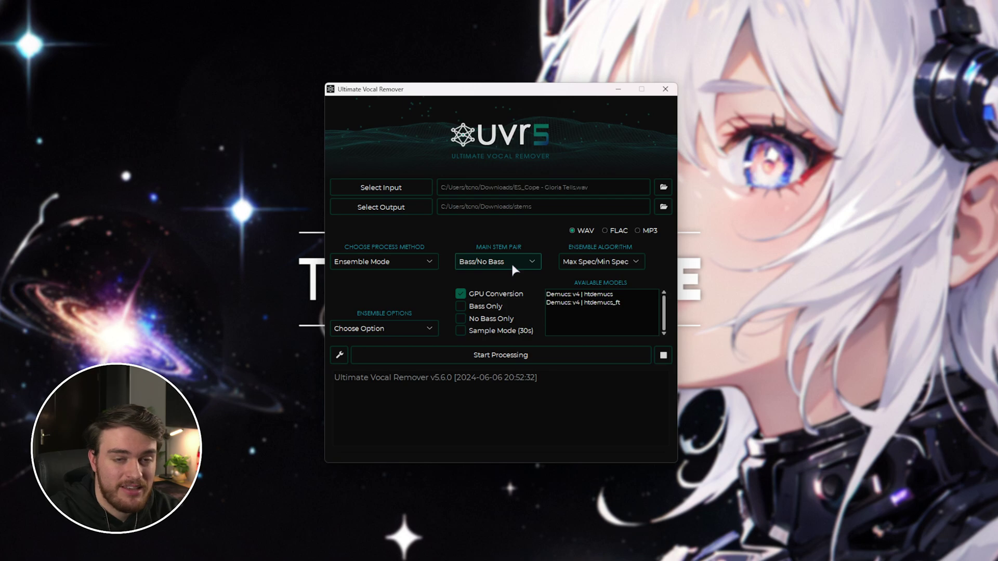
pyautogui.click(510, 262)
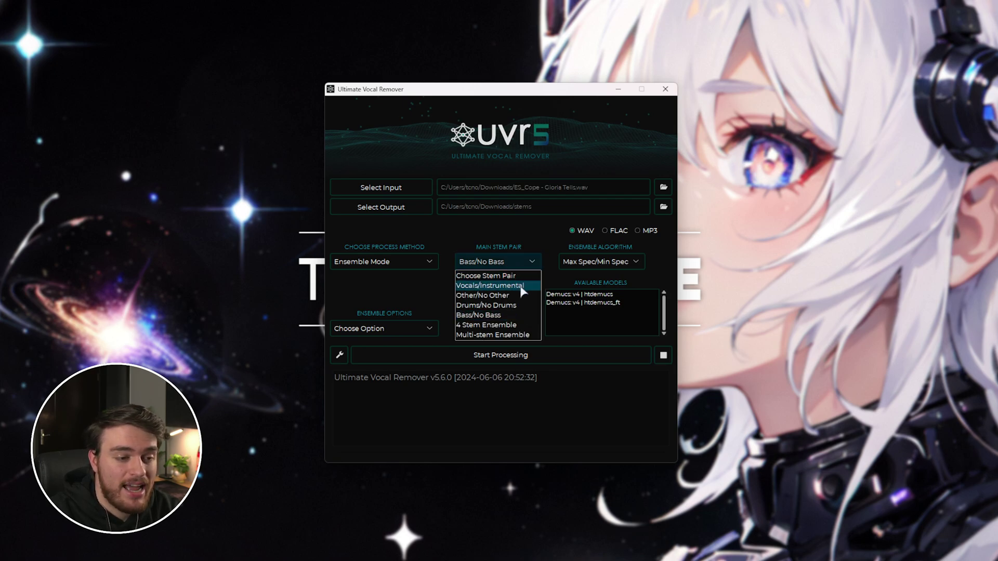
pyautogui.click(520, 285)
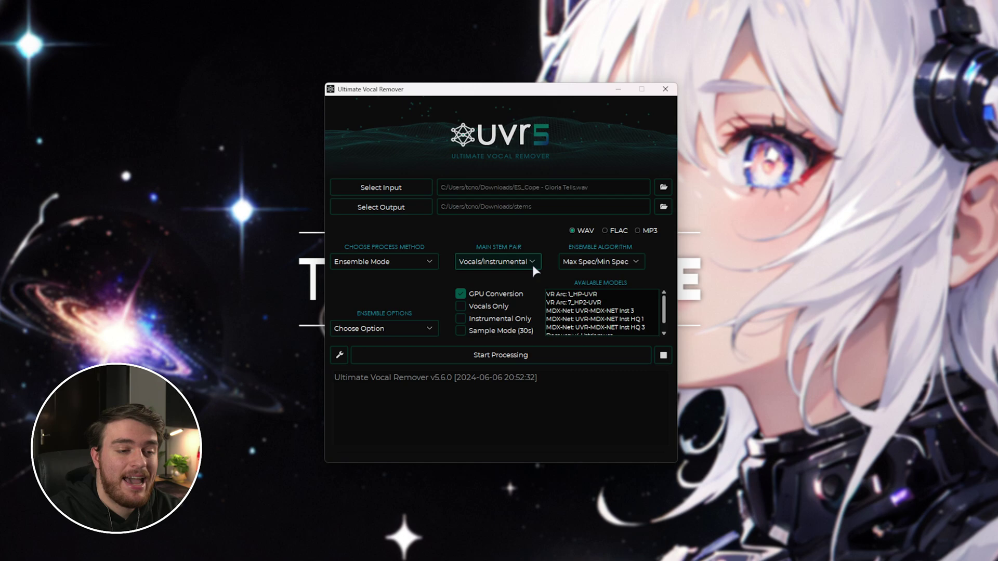
# Check the ensemble algorithm list and keep Max Spec/Min Spec
pyautogui.click(598, 262)
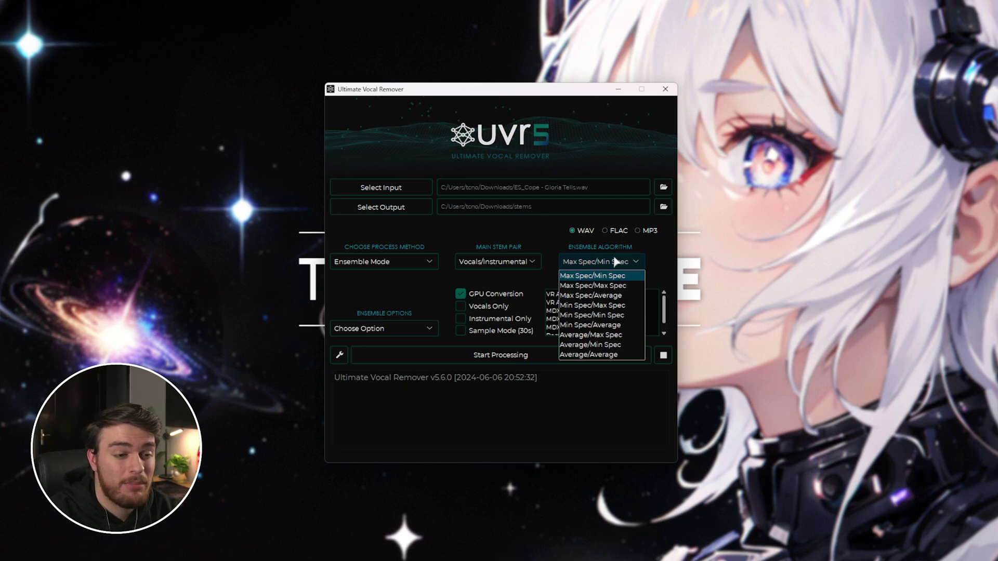
pyautogui.click(616, 263)
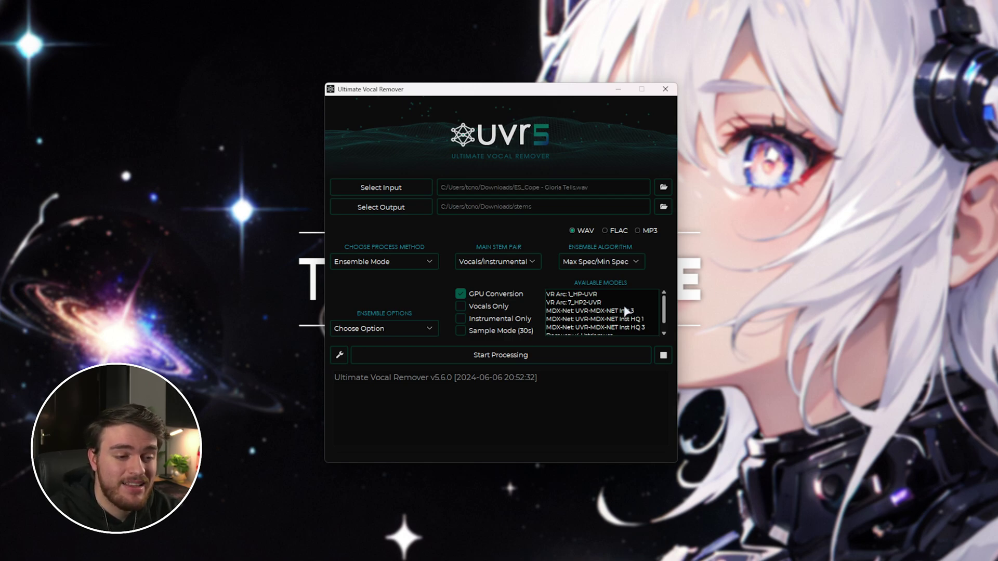
pyautogui.scroll(-2, 625, 315)
pyautogui.scroll(2, 625, 315)
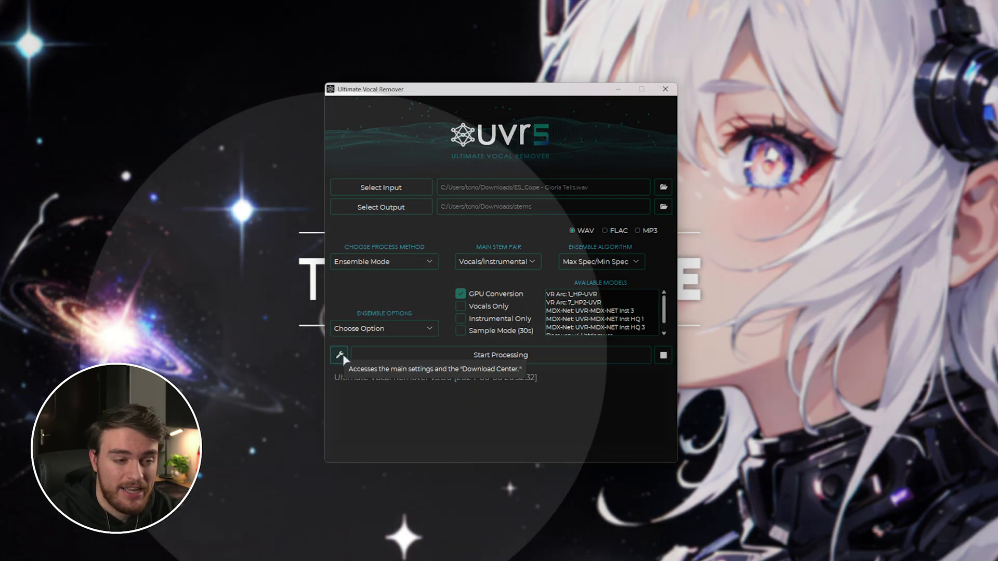
# Open the Download Center and browse the VR Arch and Demucs model lists
pyautogui.click(340, 355)
pyautogui.click(571, 111)
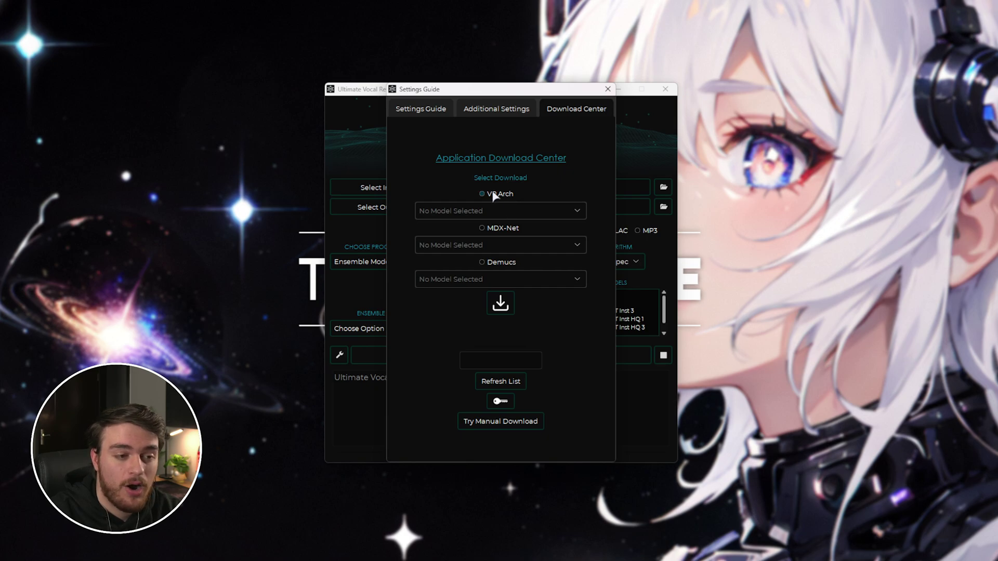
pyautogui.click(510, 210)
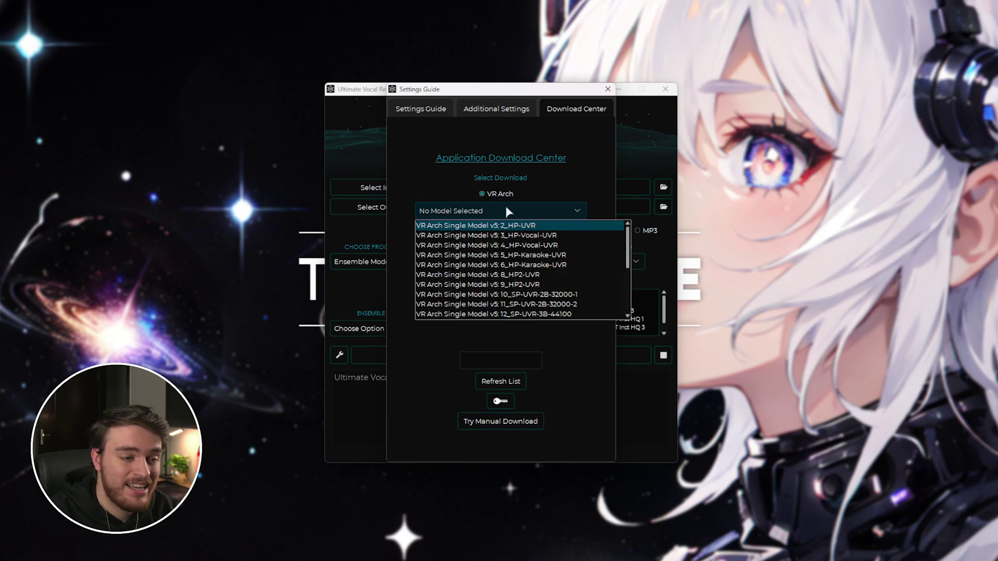
pyautogui.click(513, 214)
pyautogui.click(499, 244)
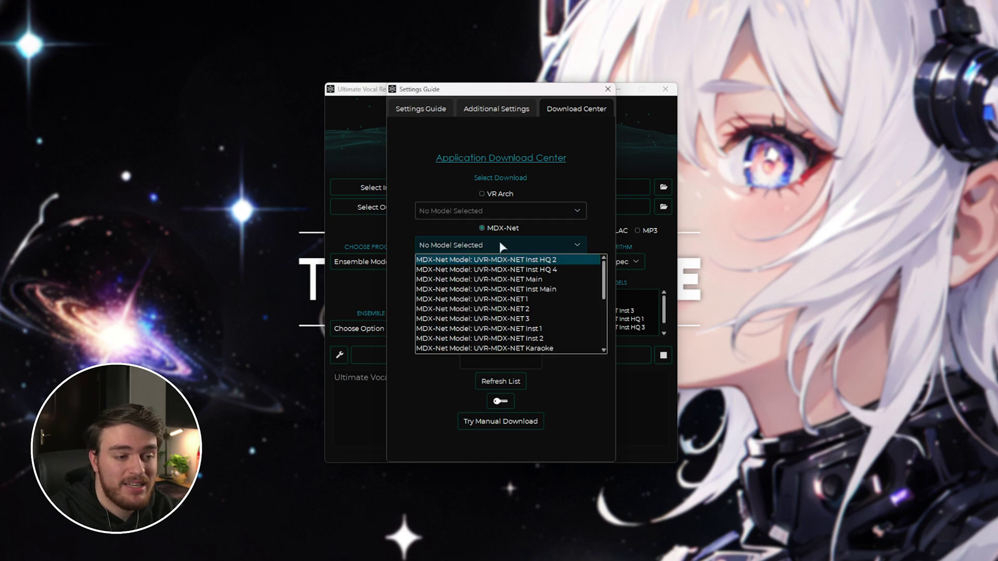
pyautogui.click(499, 242)
pyautogui.click(502, 272)
pyautogui.click(503, 272)
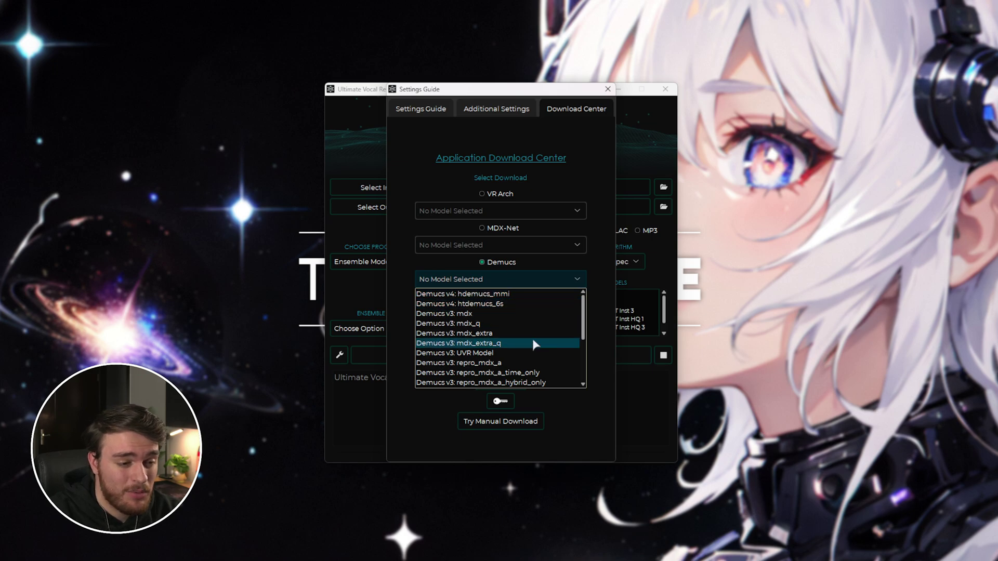
pyautogui.scroll(-3, 536, 349)
pyautogui.scroll(3, 521, 343)
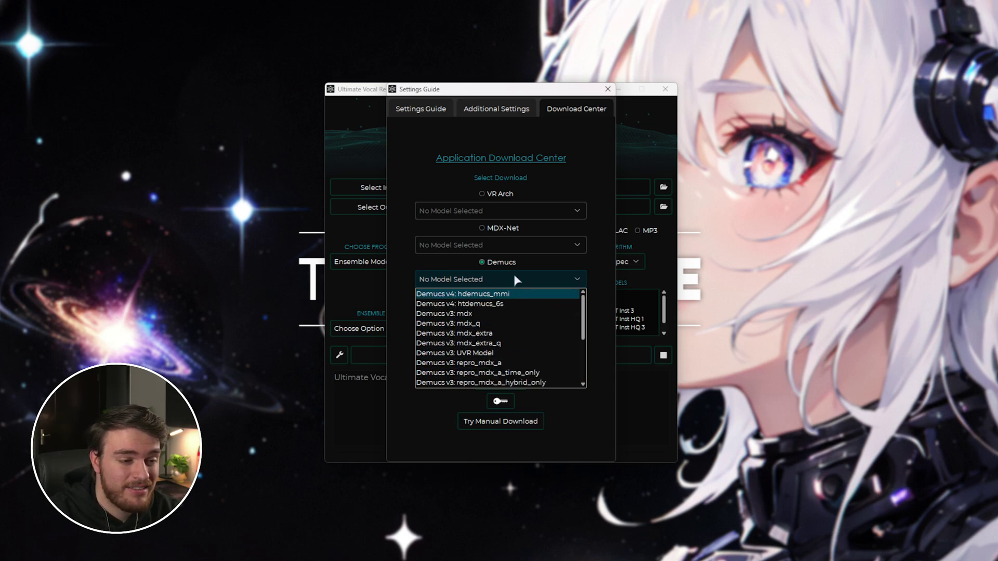
pyautogui.click(500, 231)
# Browse the downloadable MDX-Net models, then close the Download Center without downloading
pyautogui.click(498, 231)
pyautogui.click(501, 245)
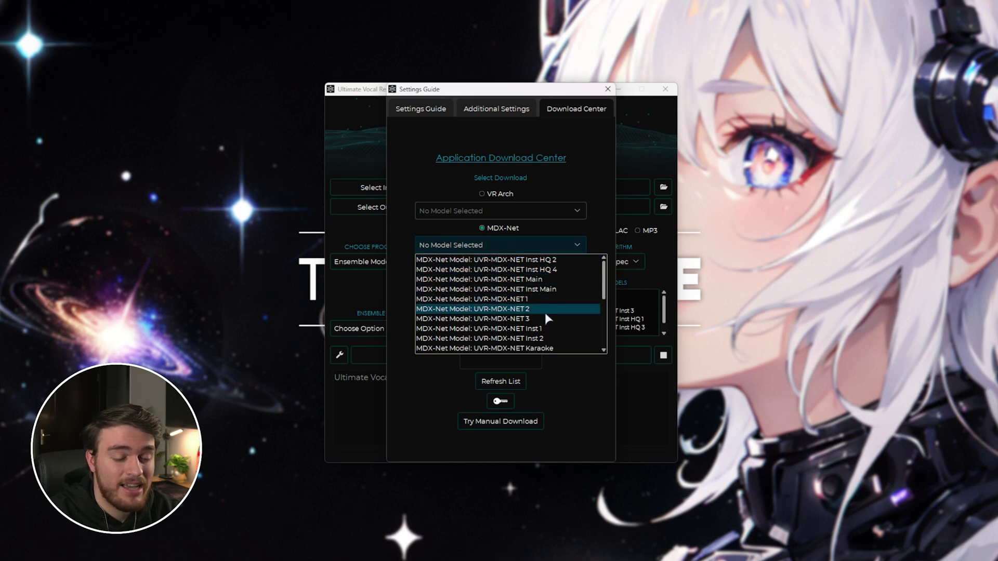
pyautogui.scroll(-5, 561, 332)
pyautogui.scroll(5, 561, 329)
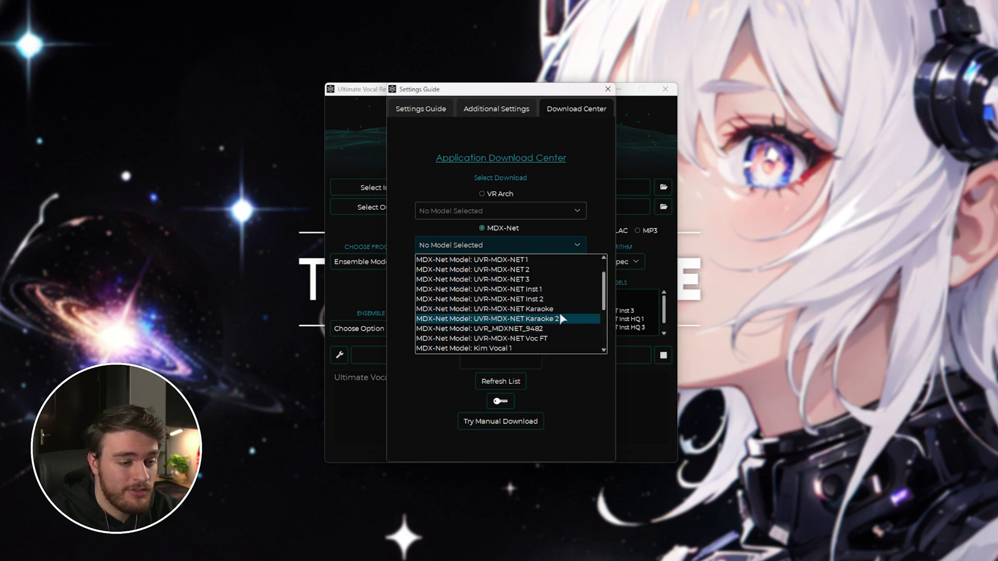
pyautogui.scroll(-5, 559, 310)
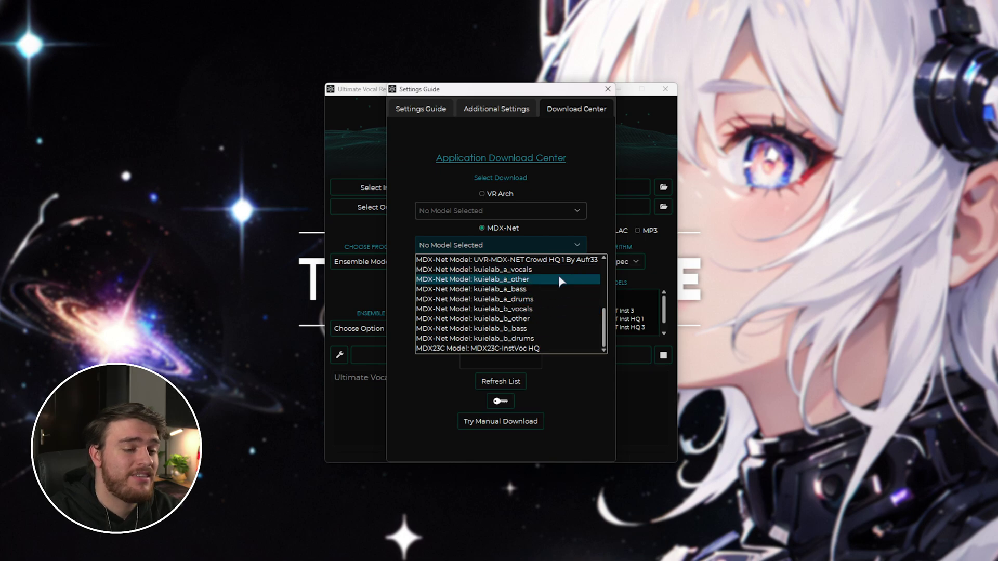
pyautogui.click(601, 193)
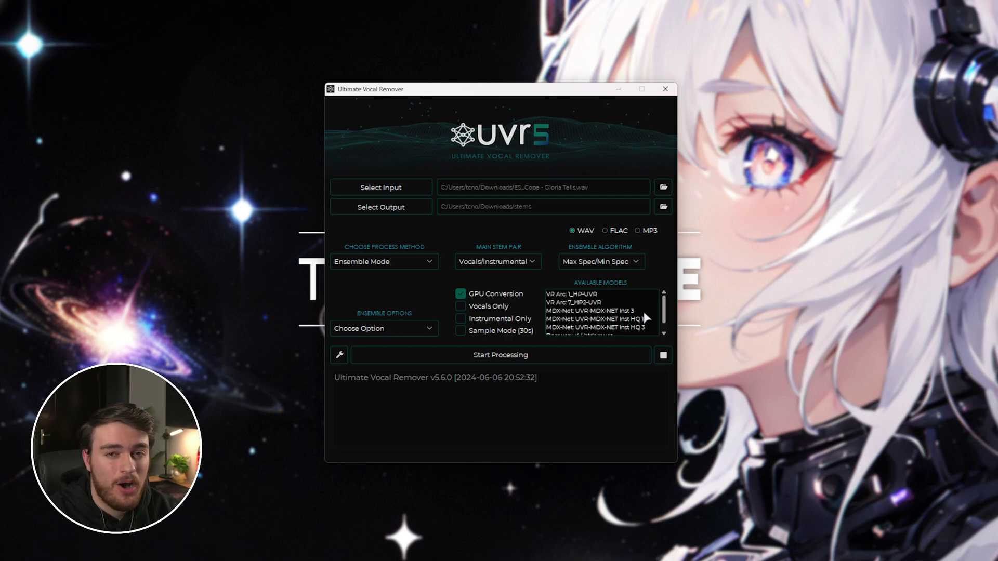
# Pick 7_HP2-UVR, UVR-MDX-NET Inst 3, UVR-MDX-NET Inst HQ 3 and htdemucs_ft for the ensemble
pyautogui.click(592, 304)
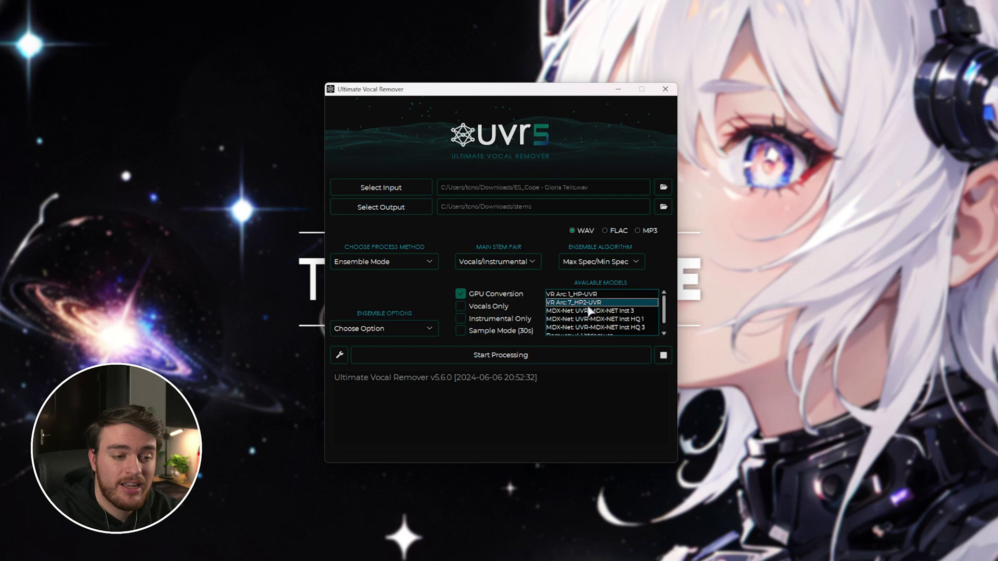
pyautogui.click(638, 311)
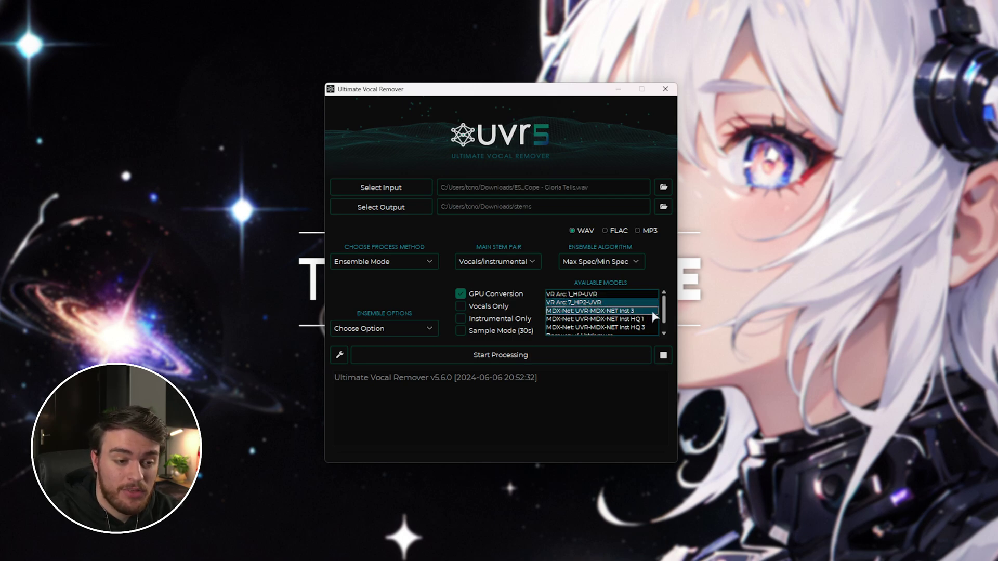
pyautogui.click(653, 326)
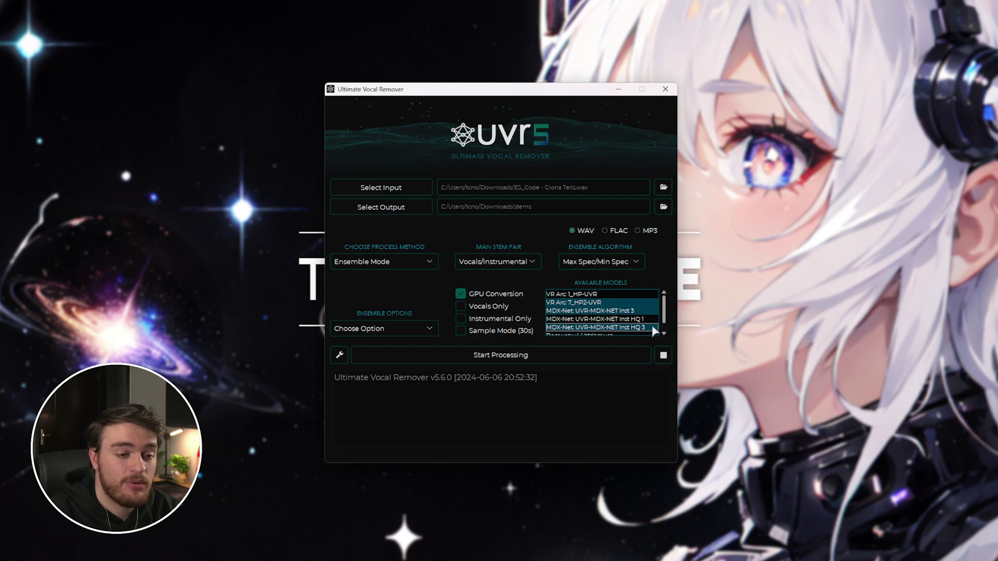
pyautogui.scroll(-1, 655, 325)
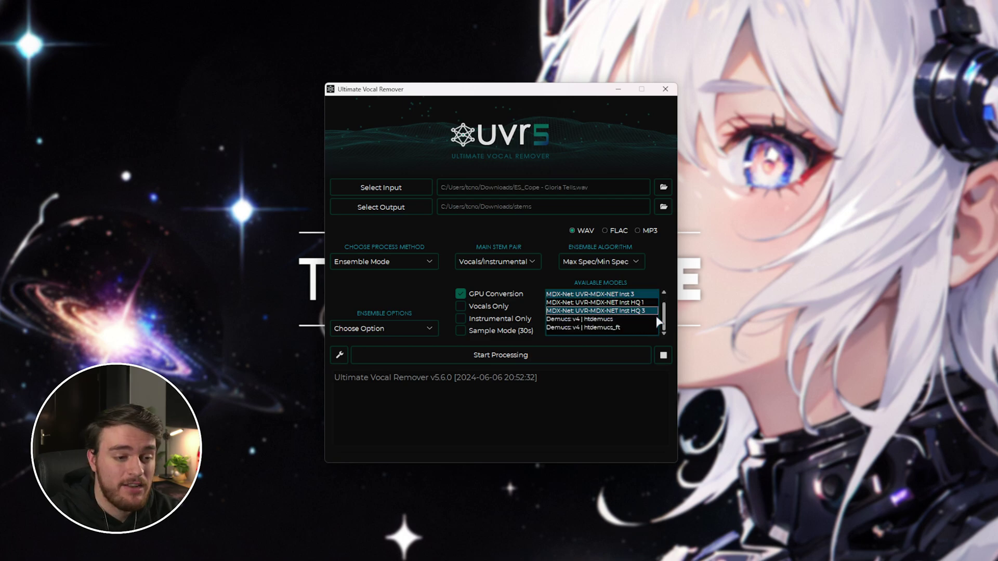
pyautogui.click(606, 328)
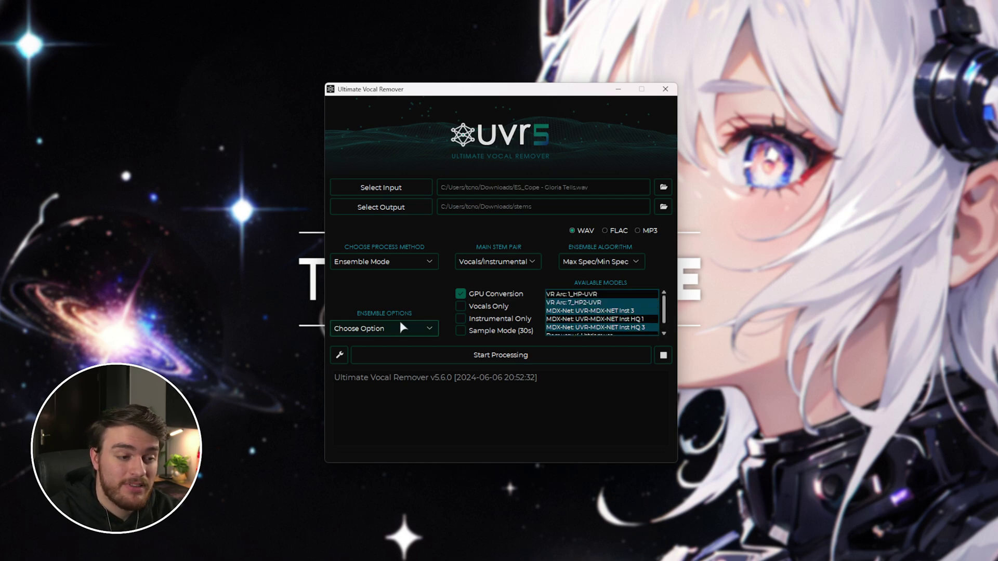
# Check the downloadable VR Arch models in the Download Center, then close it
pyautogui.click(339, 356)
pyautogui.click(576, 109)
pyautogui.click(501, 195)
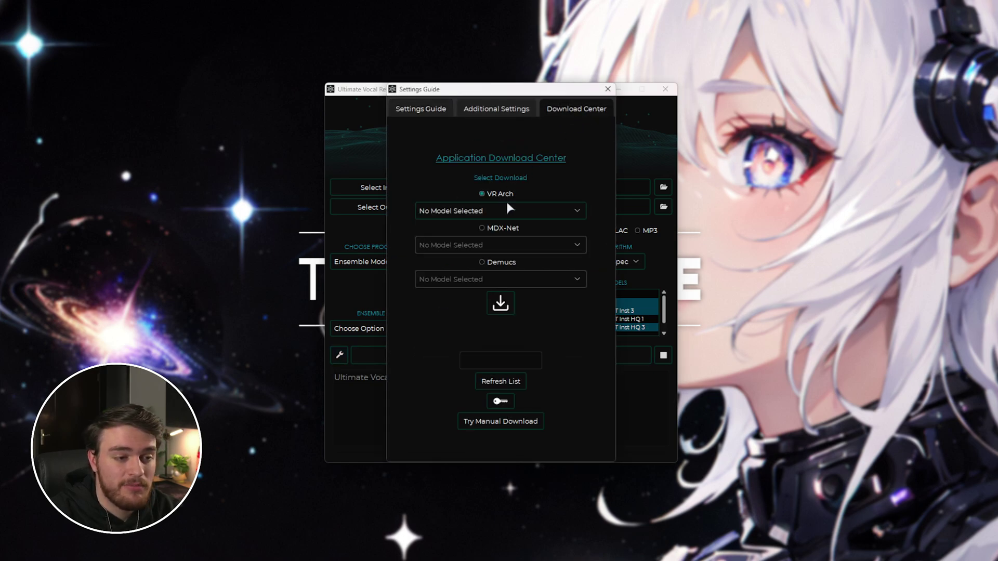
pyautogui.moveTo(520, 89); pyautogui.dragTo(455, 92)
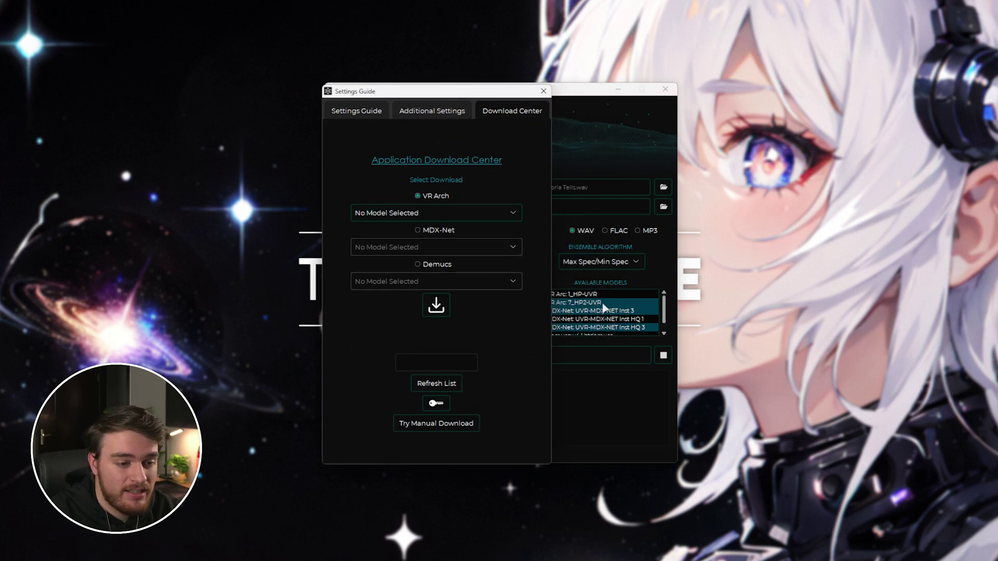
pyautogui.click(429, 210)
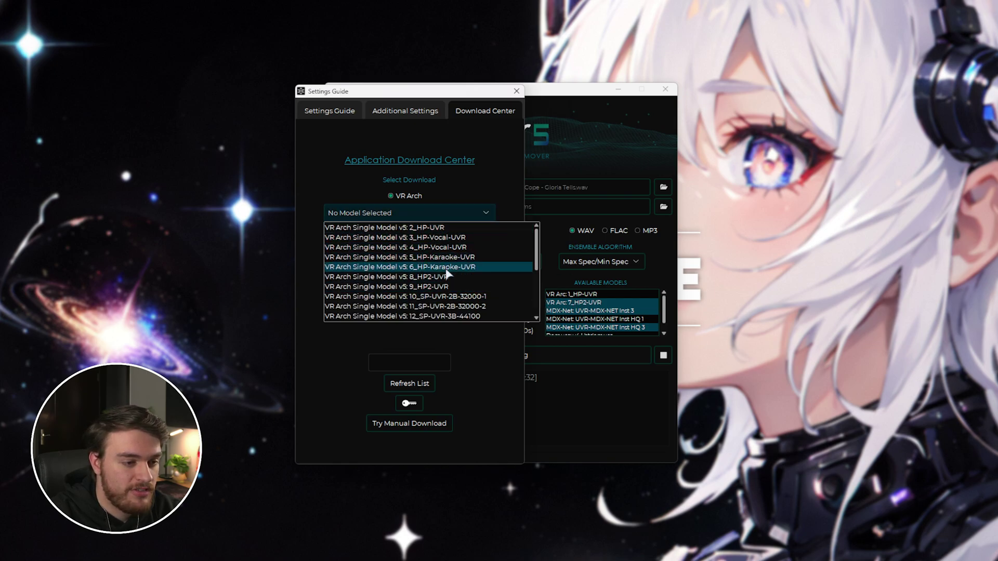
pyautogui.scroll(-4, 451, 285)
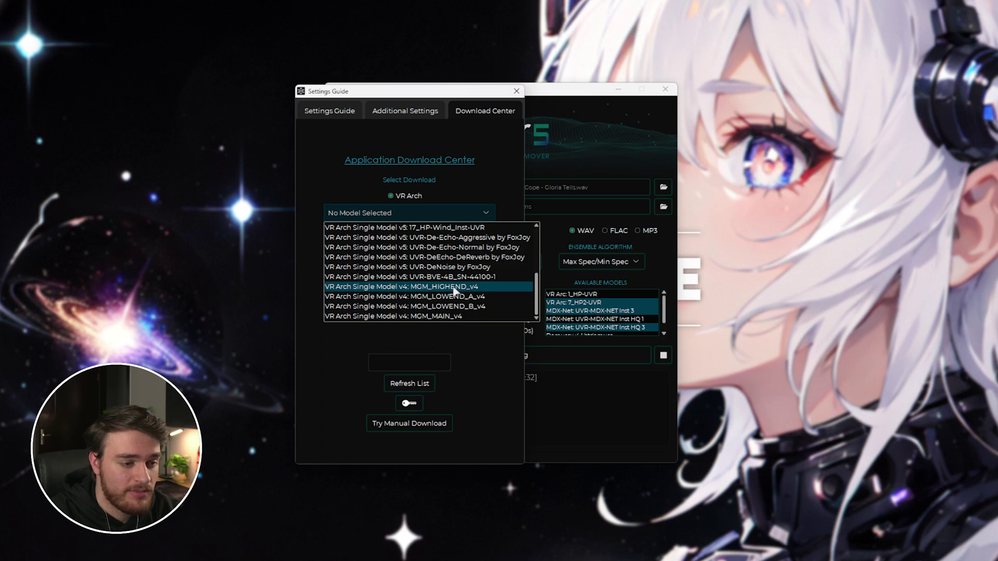
pyautogui.click(503, 171)
pyautogui.click(547, 161)
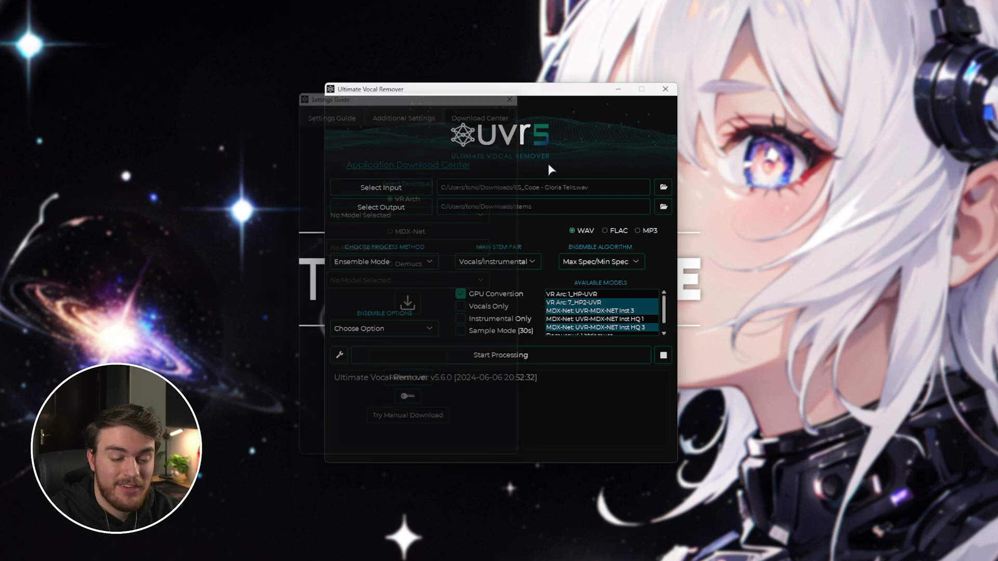
pyautogui.scroll(-2, 629, 326)
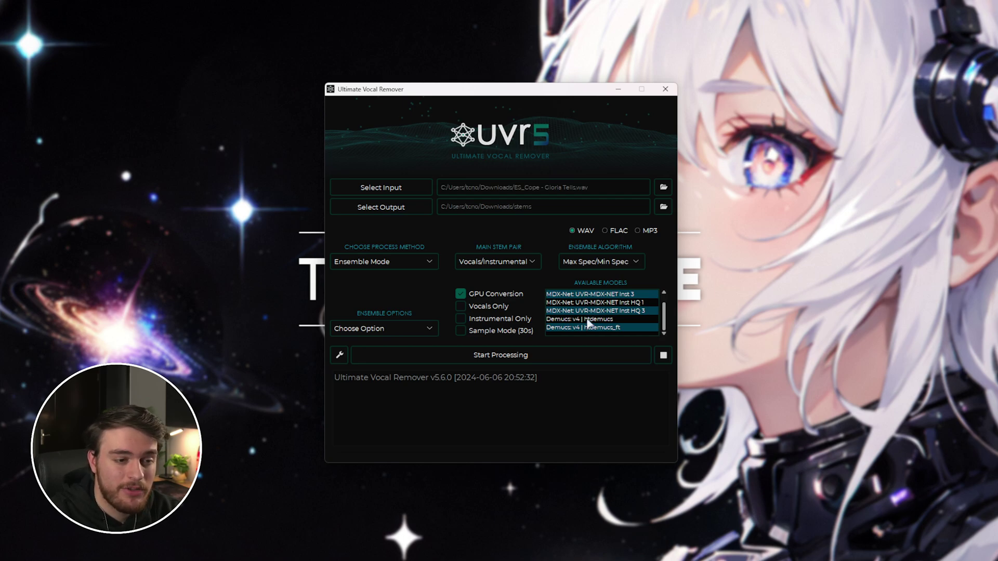
pyautogui.moveTo(665, 320); pyautogui.dragTo(670, 311)
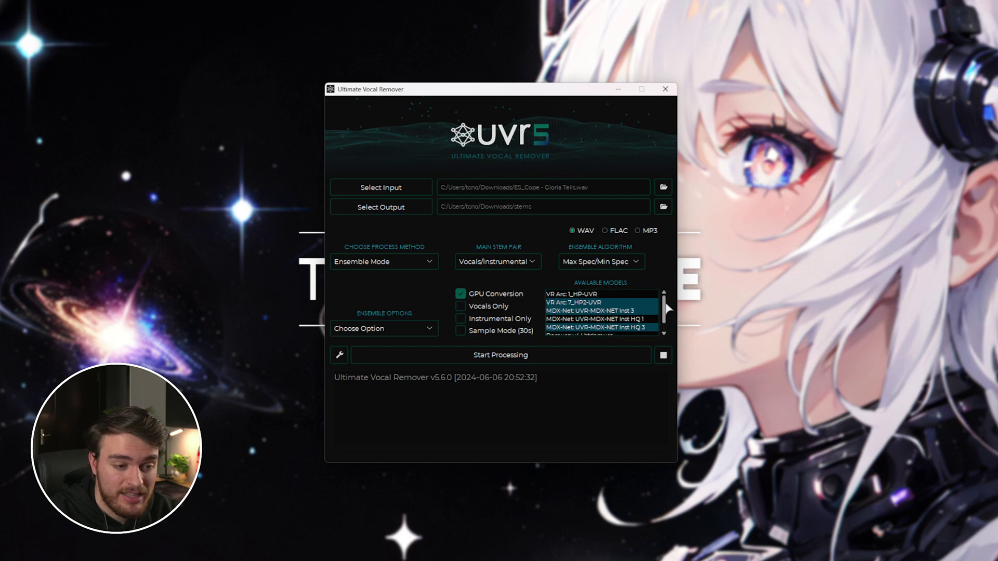
# Start the ensemble run on ES_Cope and follow the log to Process complete after 00:01:54
pyautogui.click(548, 354)
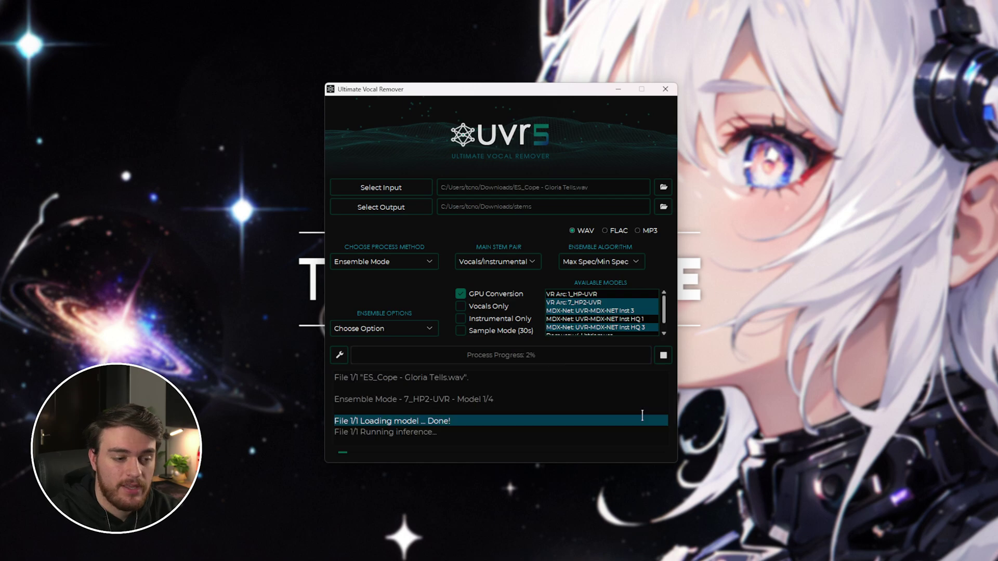
pyautogui.click(539, 439)
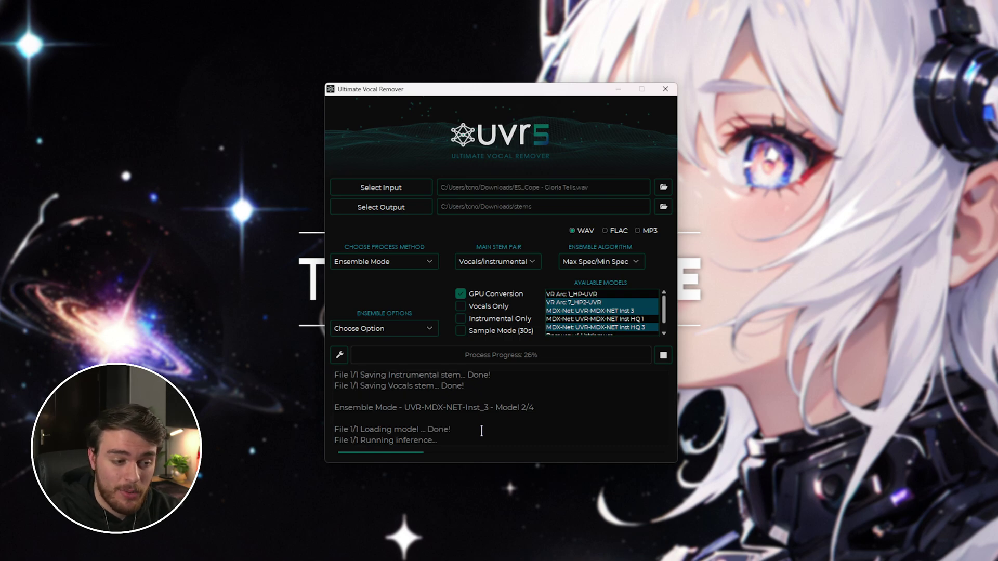
pyautogui.scroll(2, 482, 423)
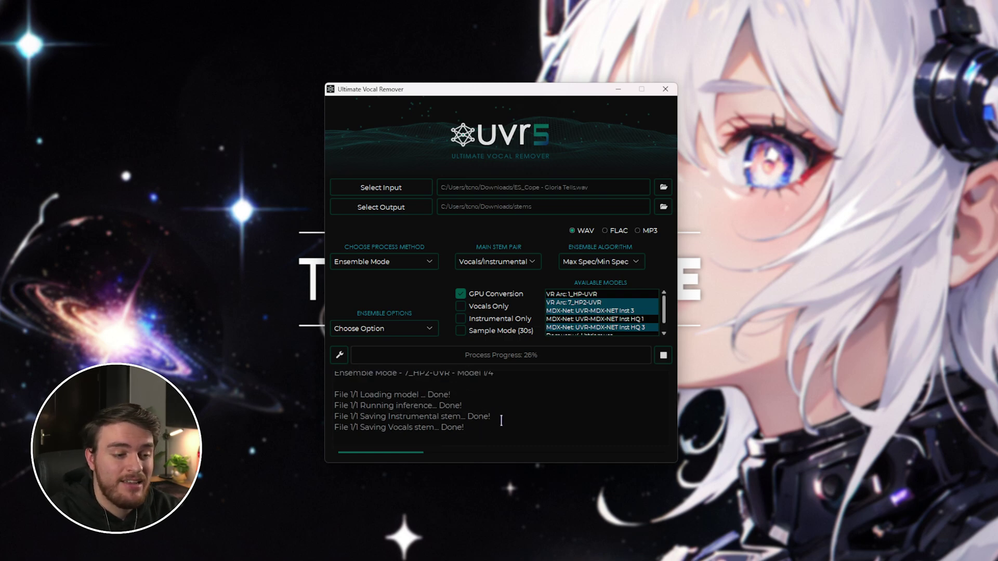
pyautogui.moveTo(483, 416); pyautogui.dragTo(437, 417)
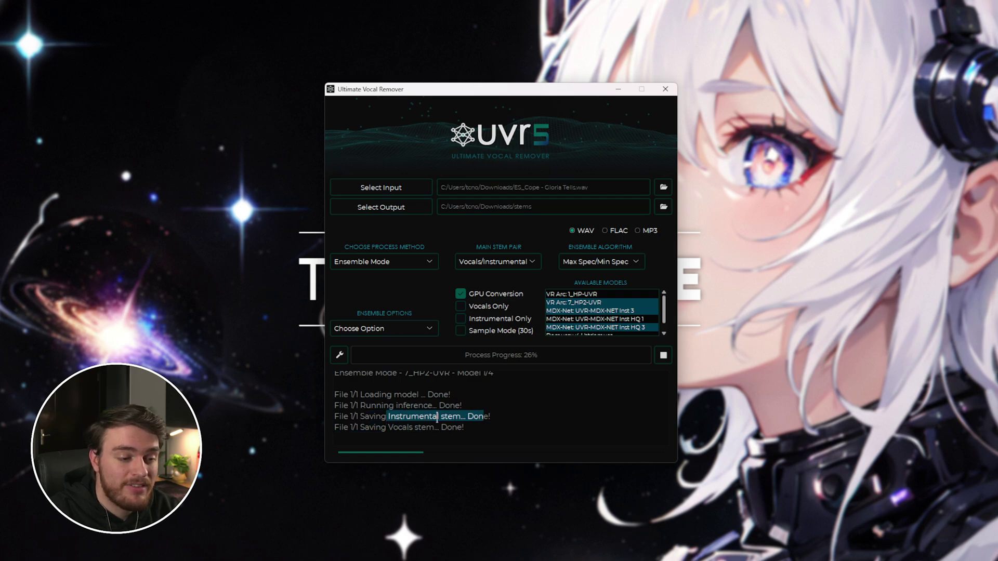
pyautogui.scroll(-2, 452, 414)
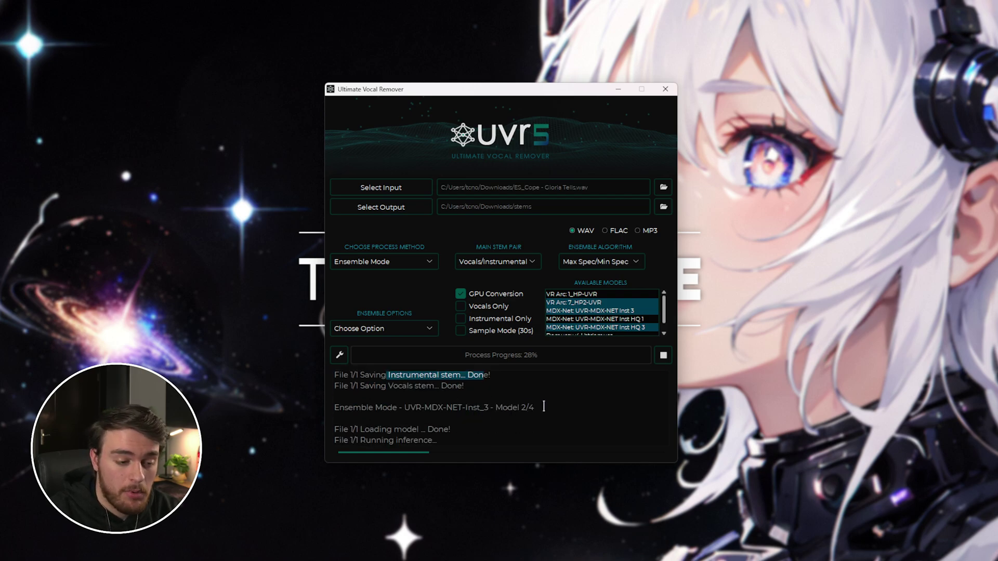
pyautogui.moveTo(544, 406); pyautogui.dragTo(404, 408)
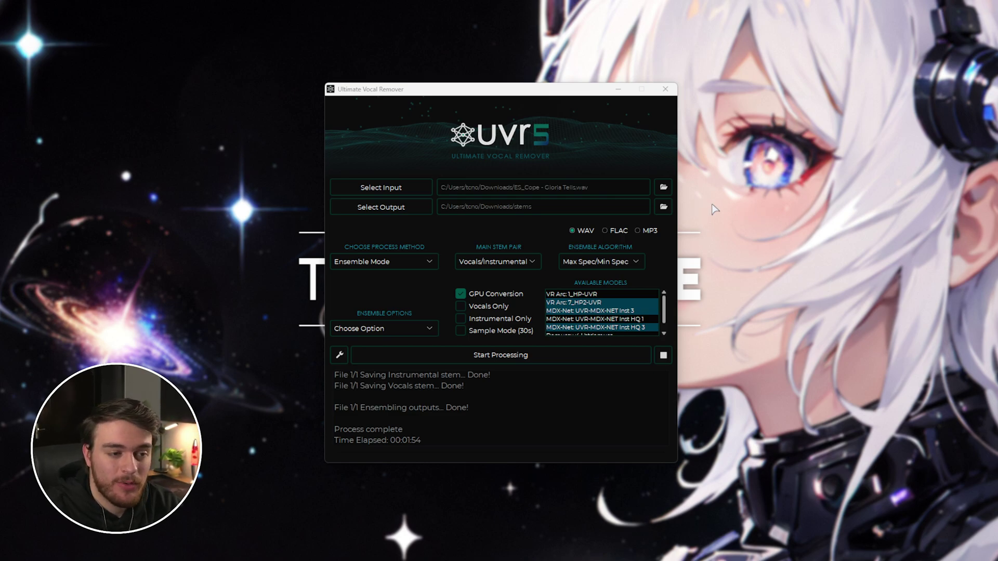
# Open the stems folder in Downloads in a new File Explorer window and select the Vocals file
pyautogui.press('super+e')
pyautogui.click(307, 231)
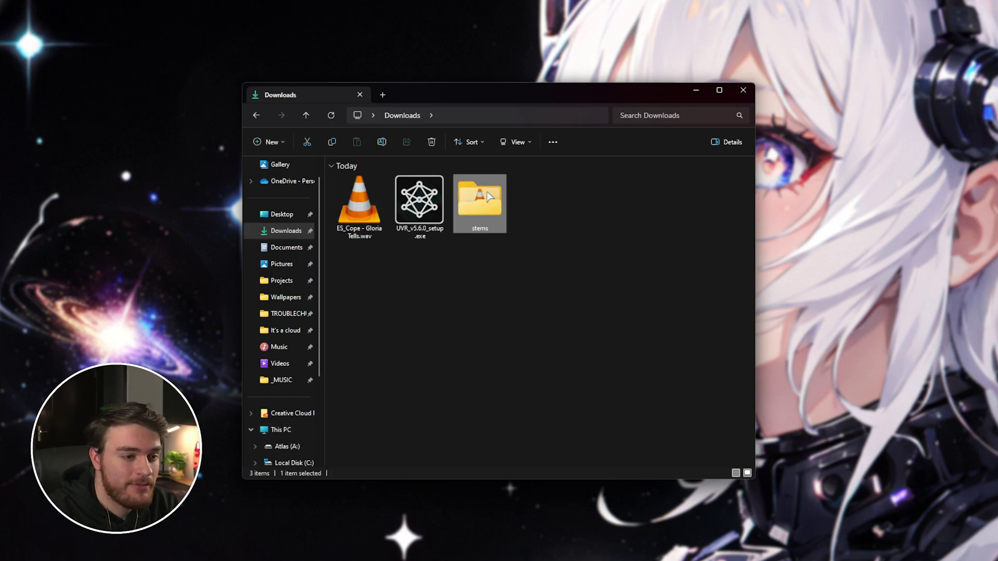
pyautogui.doubleClick(491, 208)
pyautogui.click(450, 211)
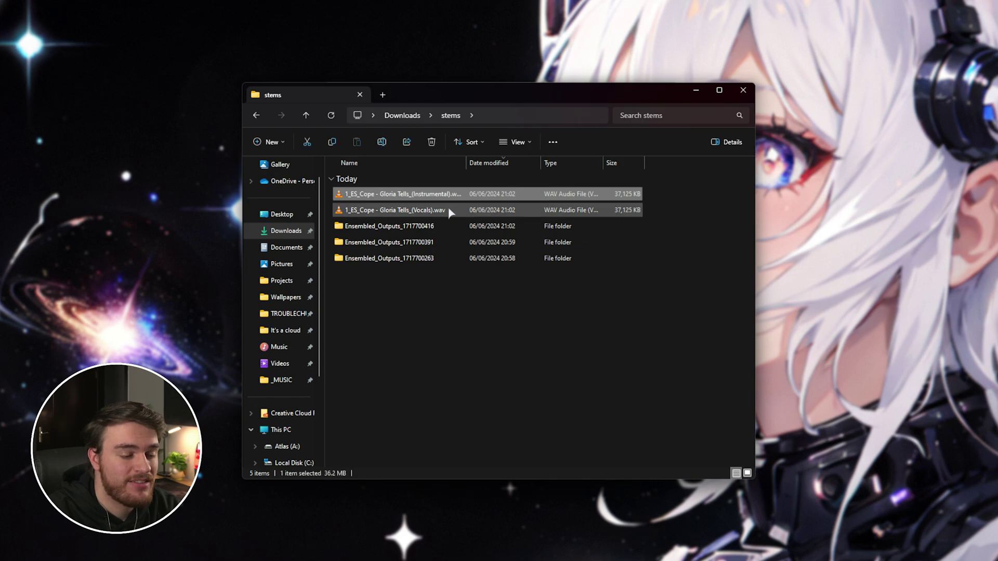
# Check the newest Ensembled_Outputs folder with a wider Name column, then return to the stems folder
pyautogui.doubleClick(466, 163)
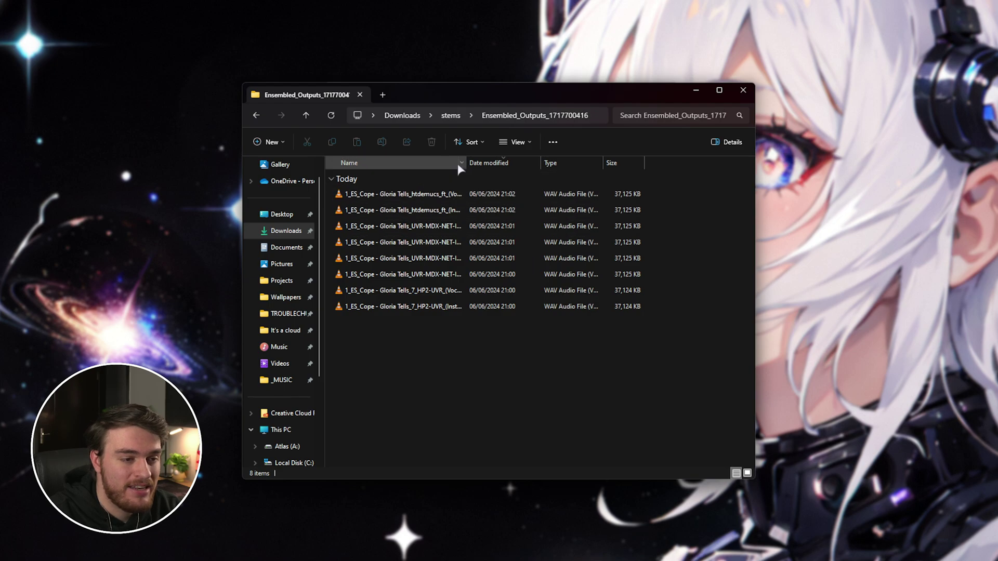
pyautogui.moveTo(467, 163); pyautogui.dragTo(572, 166)
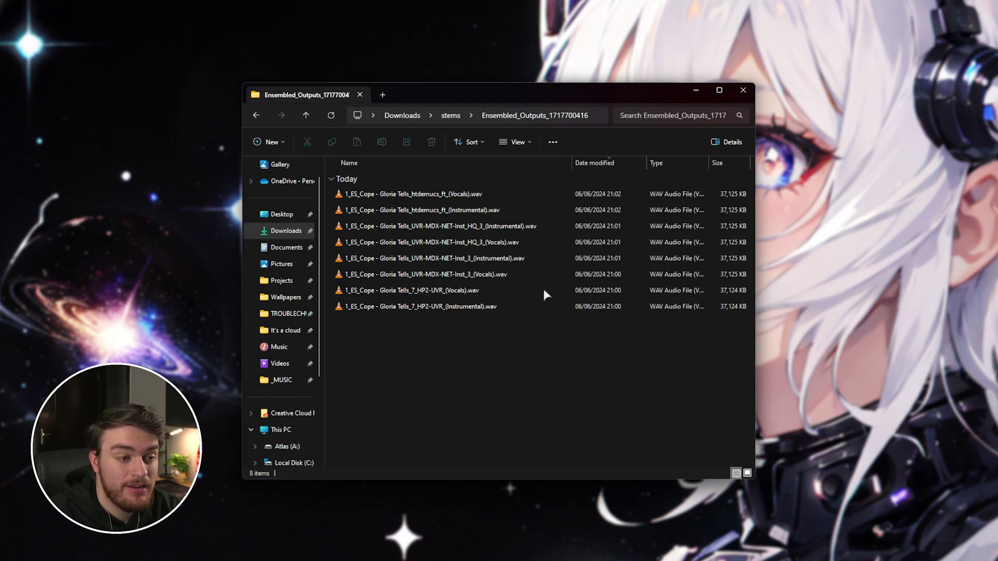
pyautogui.hotkey('alt', 'Left')
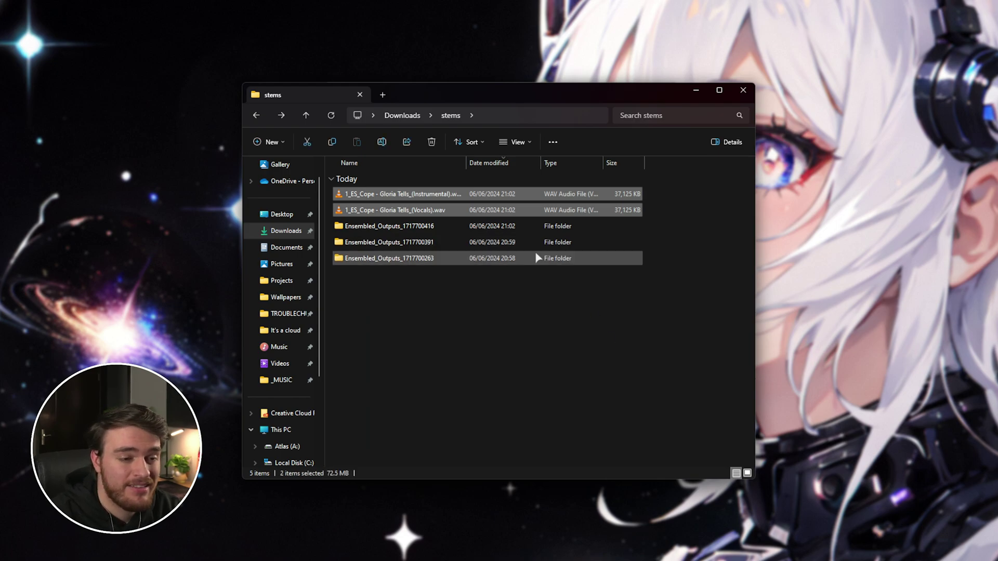
pyautogui.moveTo(466, 163); pyautogui.dragTo(486, 163)
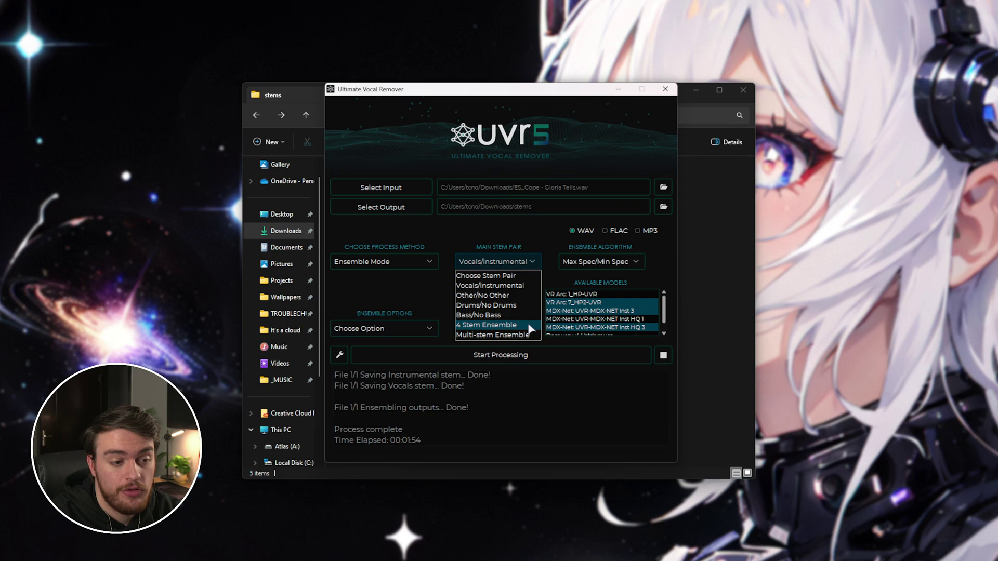
# Choose the 4 Stem Ensemble pair with the Demucs v4 | htdemucs_ft model, then bring up the stems folder
pyautogui.click(531, 328)
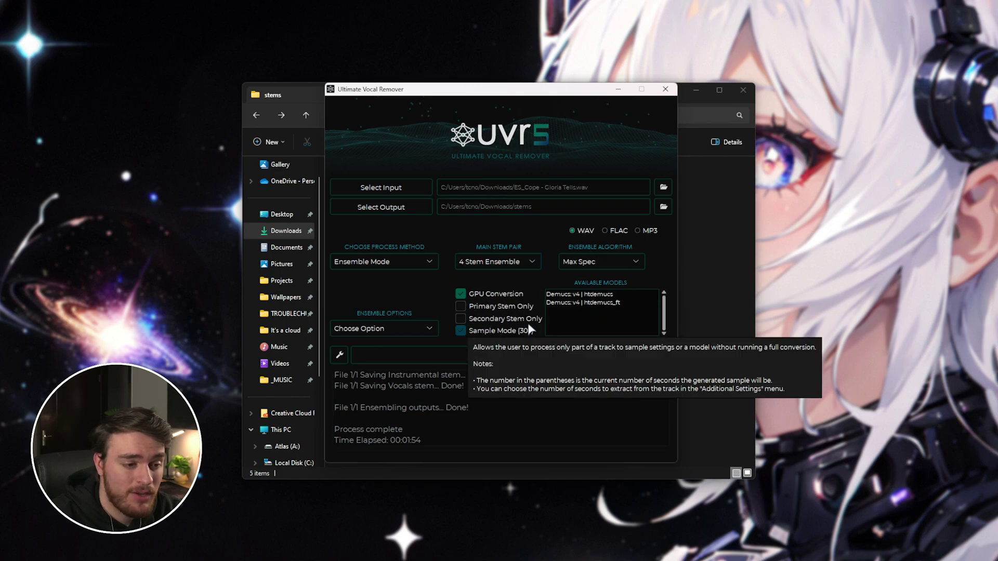
pyautogui.click(581, 304)
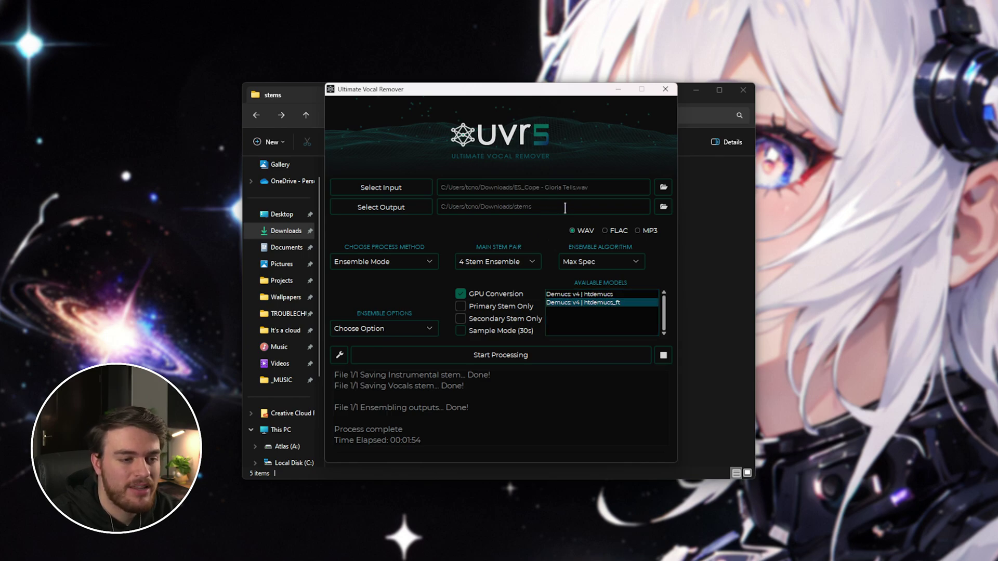
pyautogui.click(740, 201)
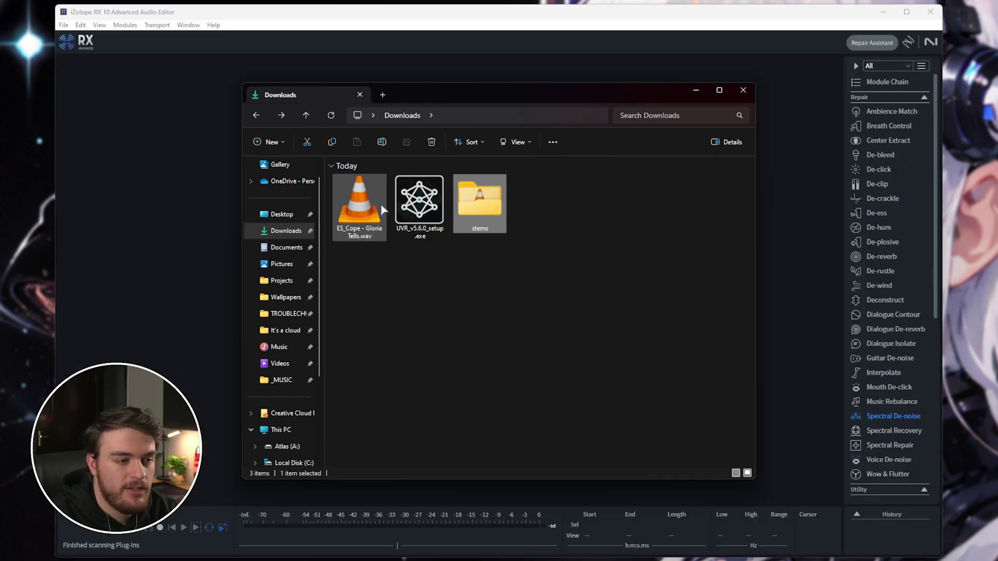
# Load ES_Cope - Gloria Tells.wav and its Instrumental and Vocals stems into RX, then play the original
pyautogui.moveTo(382, 210); pyautogui.dragTo(122, 222)
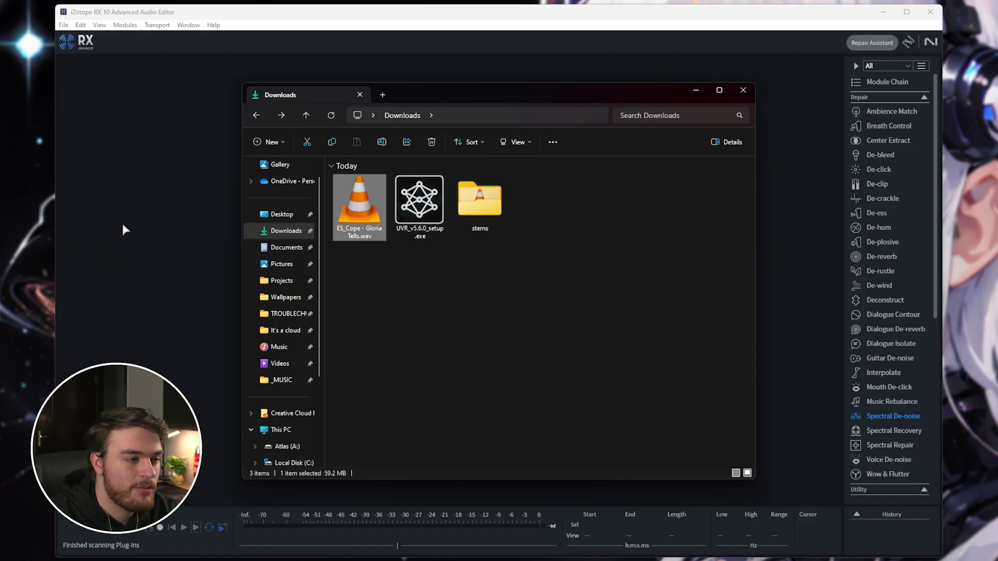
pyautogui.doubleClick(477, 202)
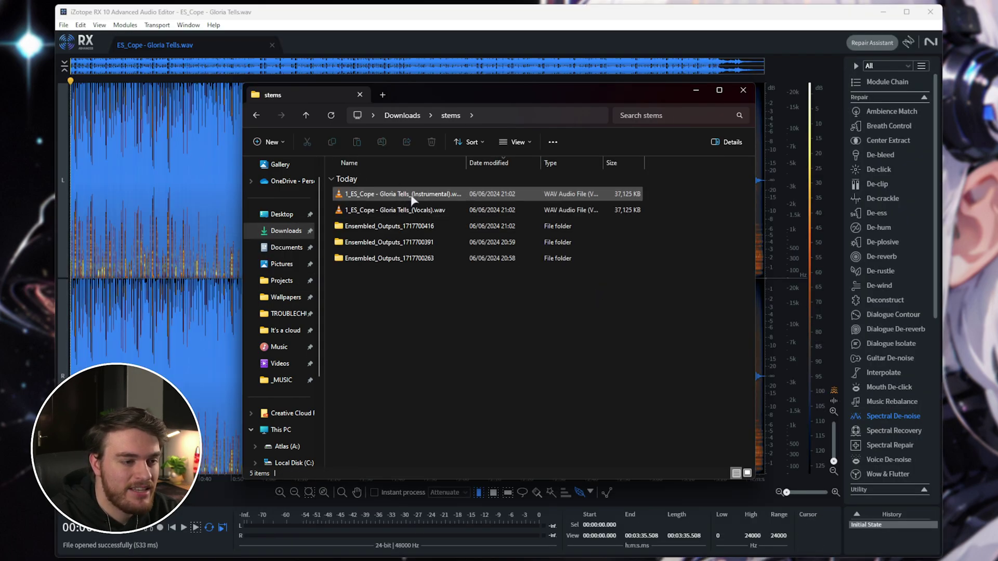
pyautogui.click(395, 207)
pyautogui.keyDown('shift'); pyautogui.click(391, 199); pyautogui.keyUp('shift')
pyautogui.moveTo(391, 200); pyautogui.dragTo(407, 248)
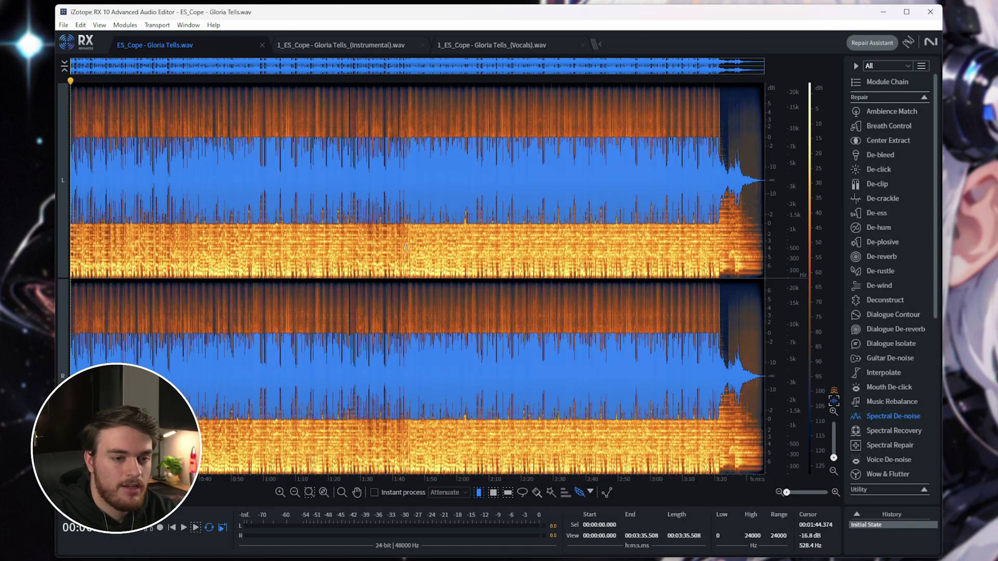
pyautogui.scroll(5, 300, 246)
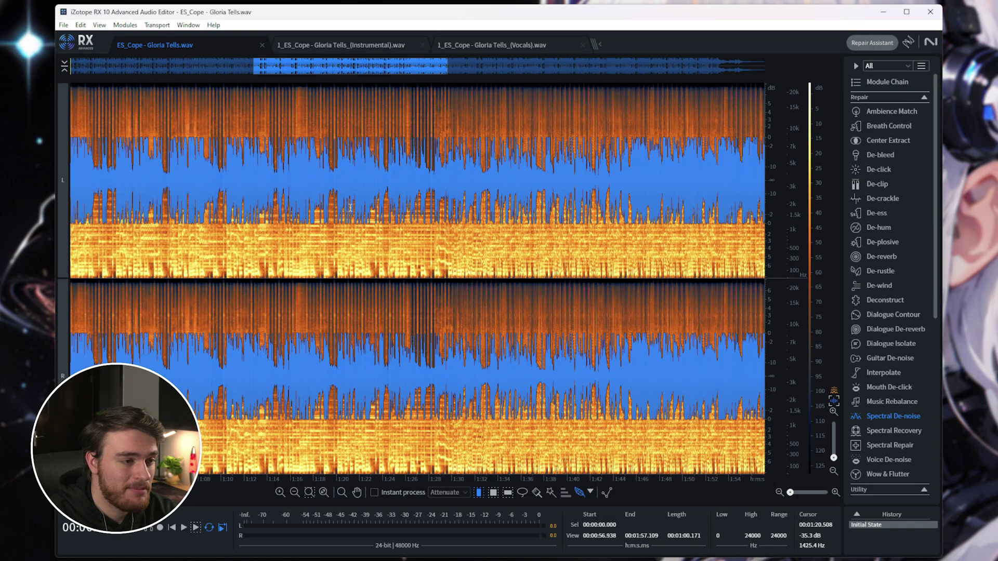
pyautogui.press('space')
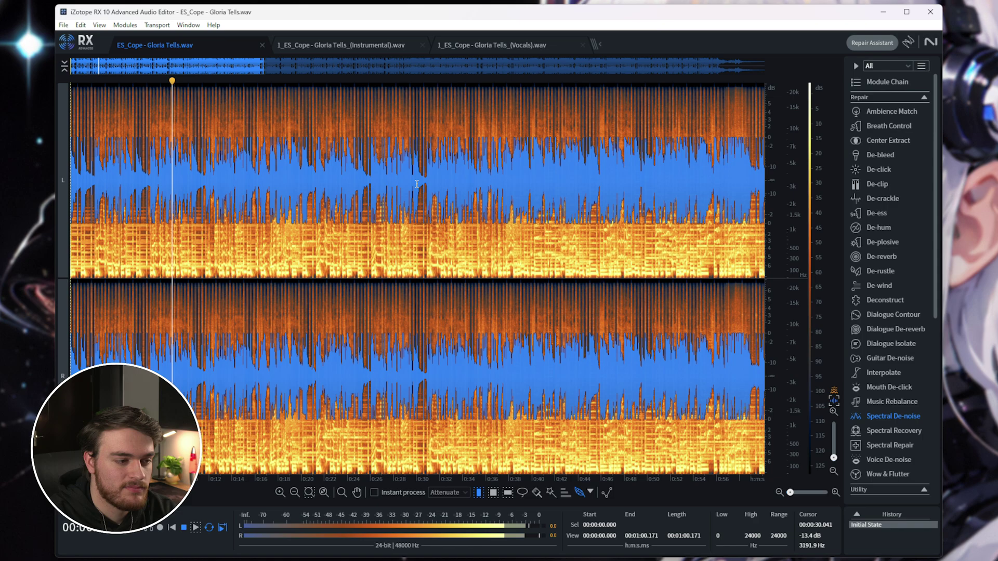
# Stop the original and play the zoomed-in Instrumental stem, roughly 0:16 to 0:20
pyautogui.press('space')
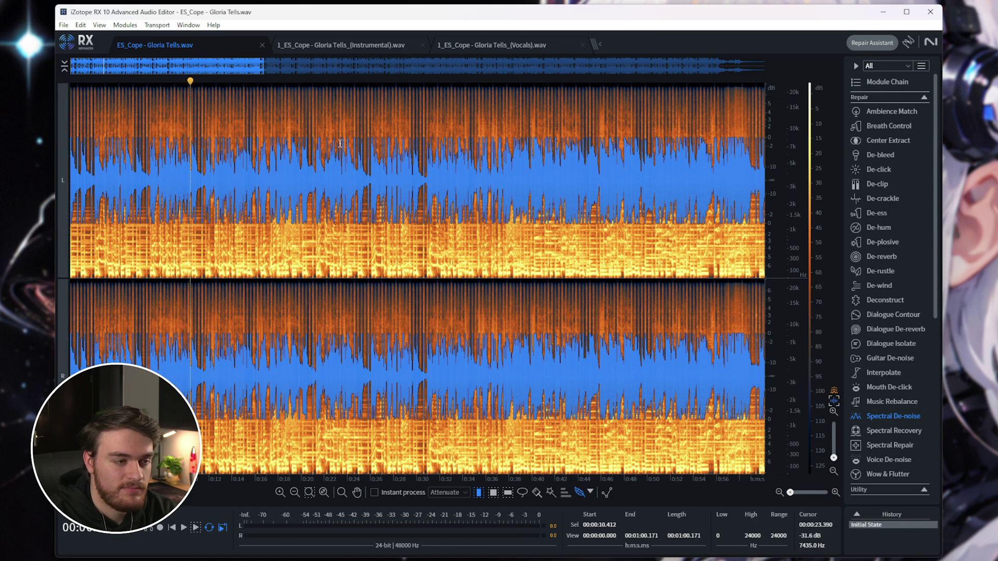
pyautogui.click(356, 45)
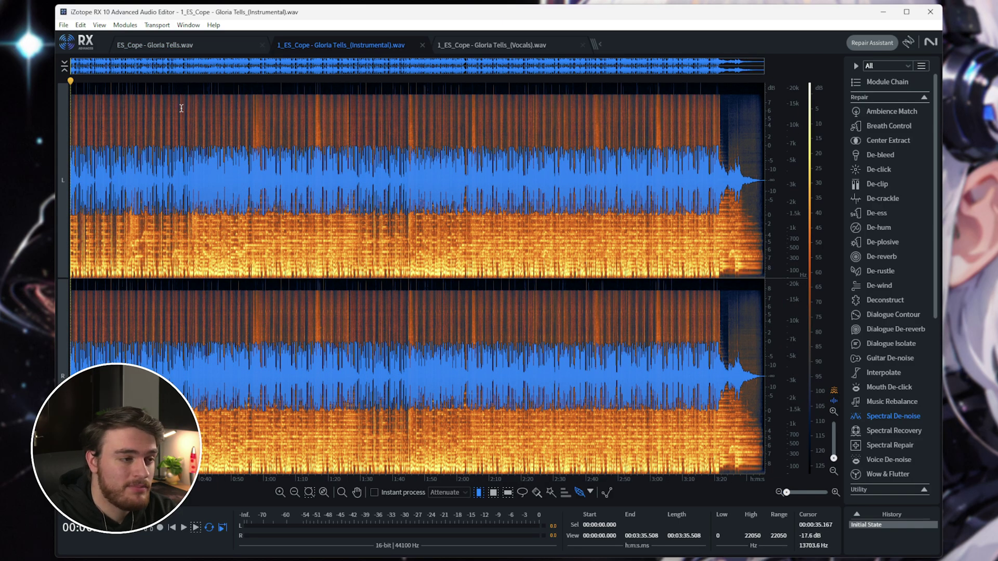
pyautogui.scroll(5, 218, 156)
pyautogui.press('space')
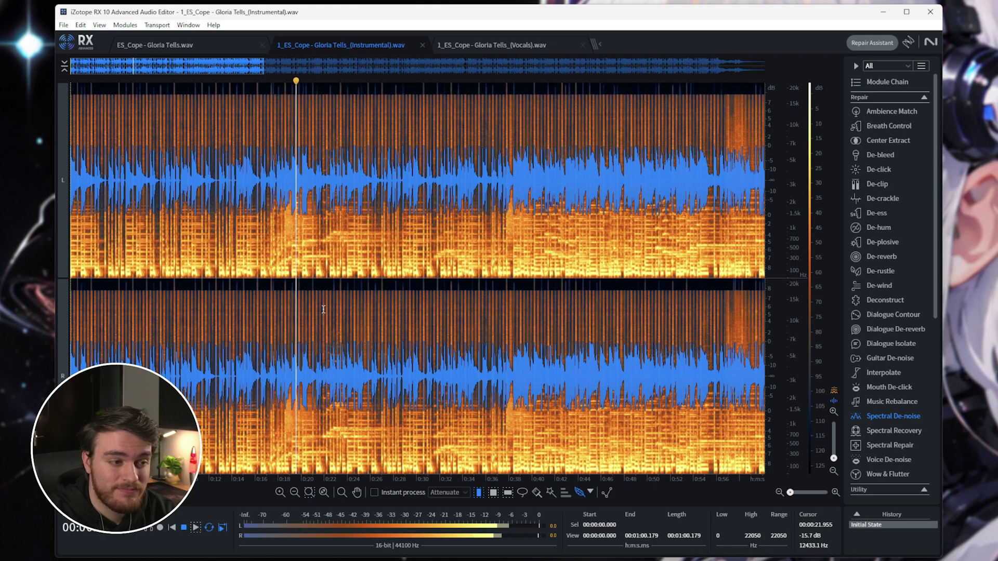
pyautogui.press('space')
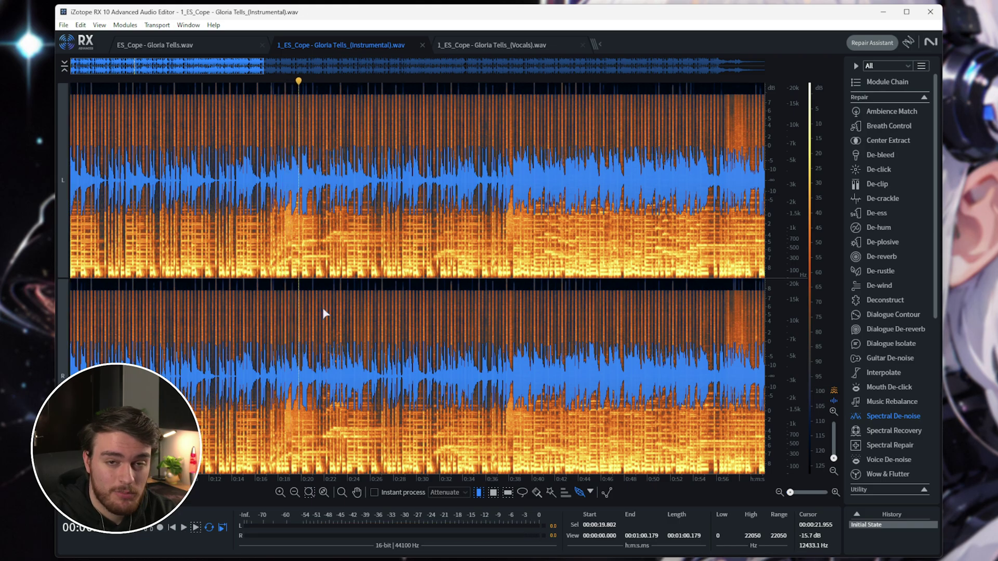
# Zoom in on the Vocals stem, play it for a few seconds, and stop
pyautogui.click(482, 46)
pyautogui.scroll(3, 154, 78)
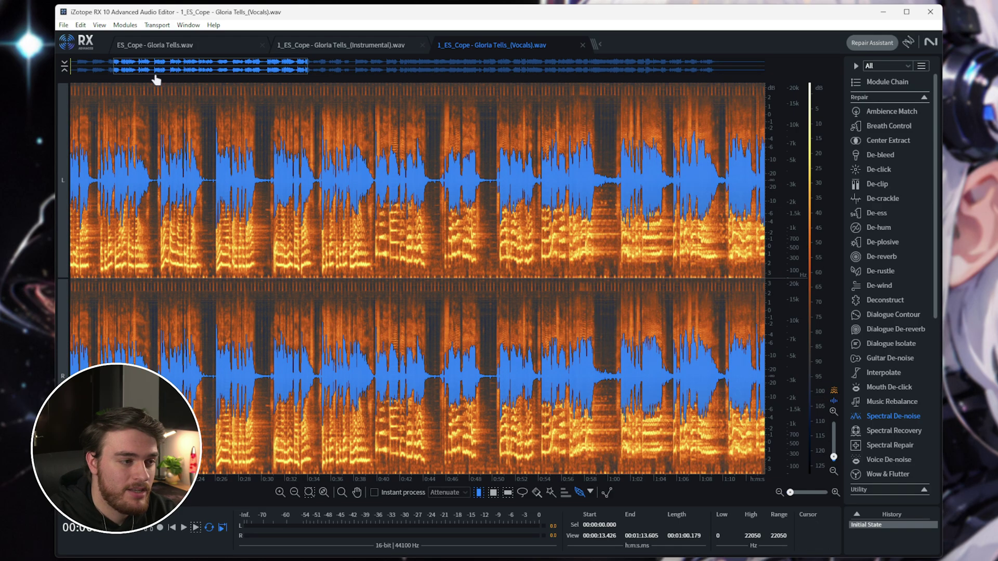
pyautogui.press('space')
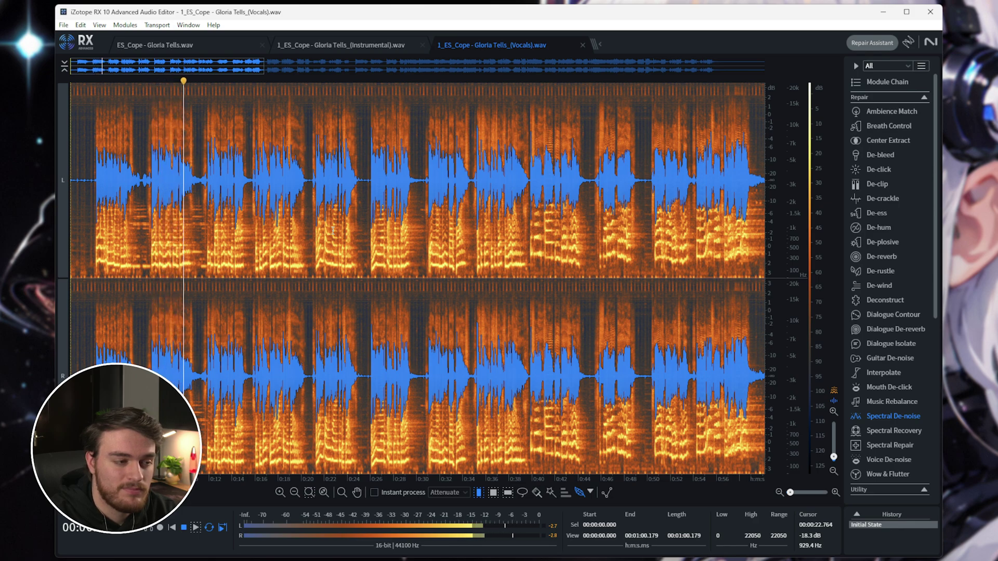
pyautogui.press('space')
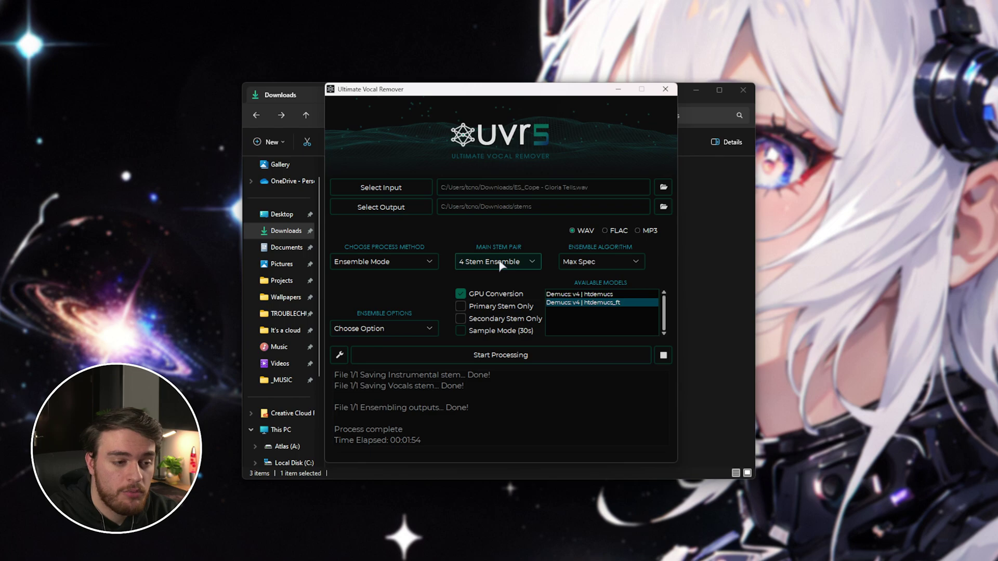
# Run the separation with 4 Stem Ensemble and htdemucs_ft, then highlight the Other stem saved line
pyautogui.click(531, 263)
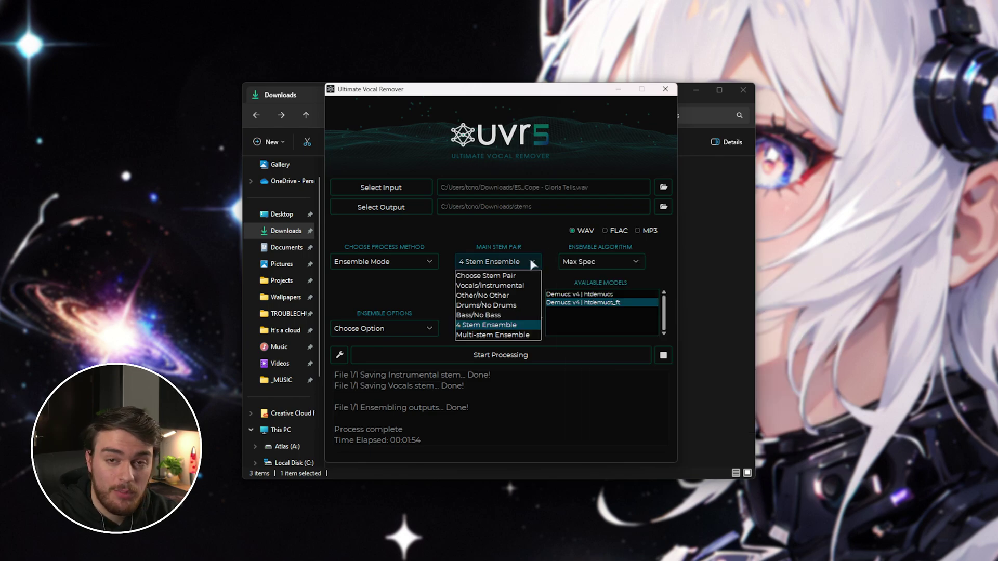
pyautogui.click(522, 334)
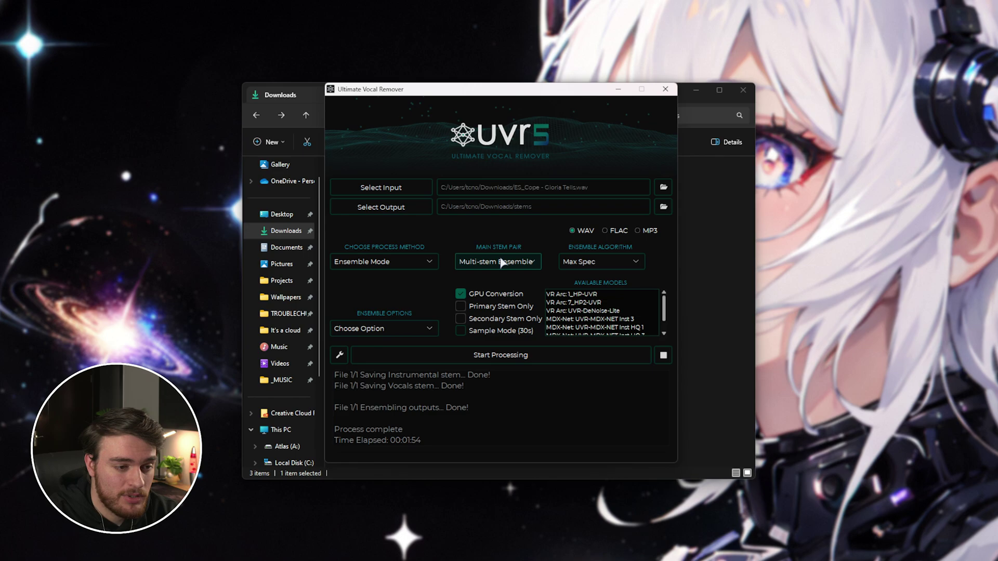
pyautogui.moveTo(503, 248)
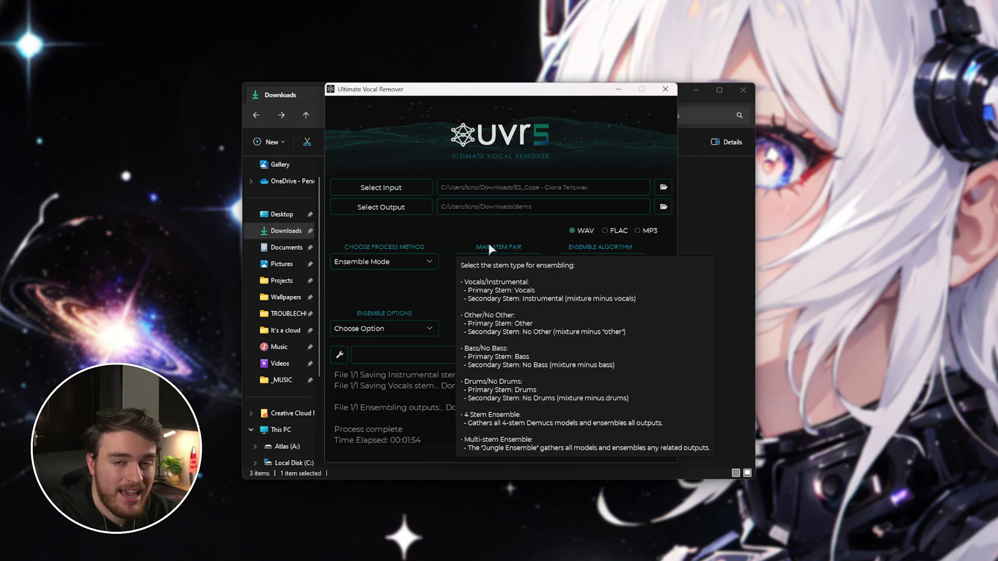
pyautogui.click(491, 261)
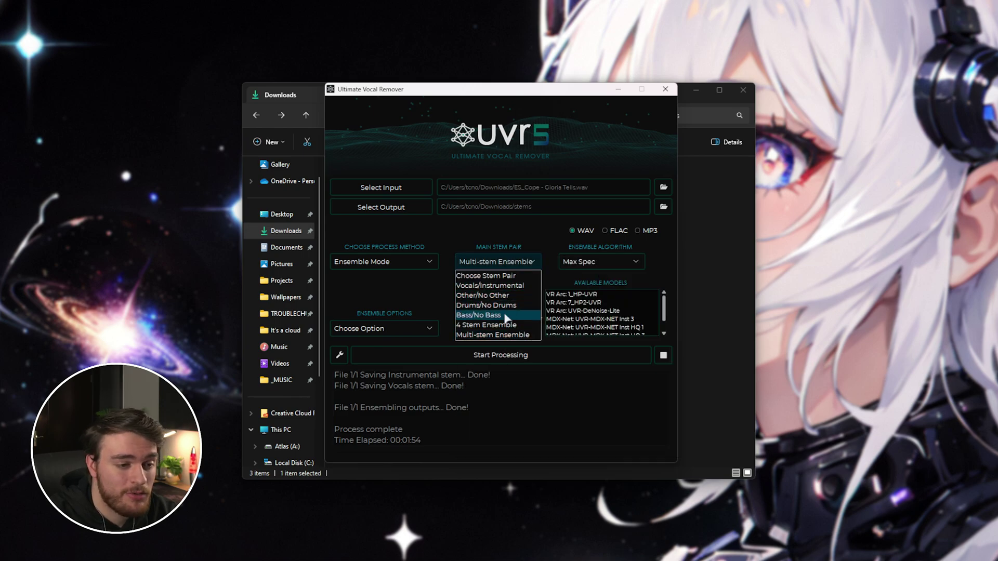
pyautogui.click(504, 326)
pyautogui.click(606, 303)
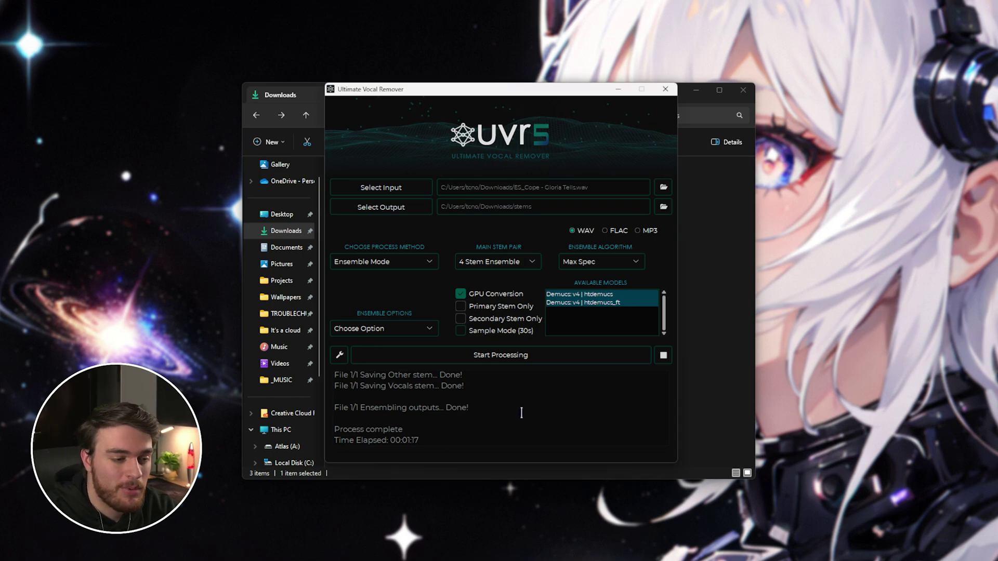
pyautogui.scroll(2, 521, 413)
pyautogui.moveTo(381, 417); pyautogui.dragTo(462, 427)
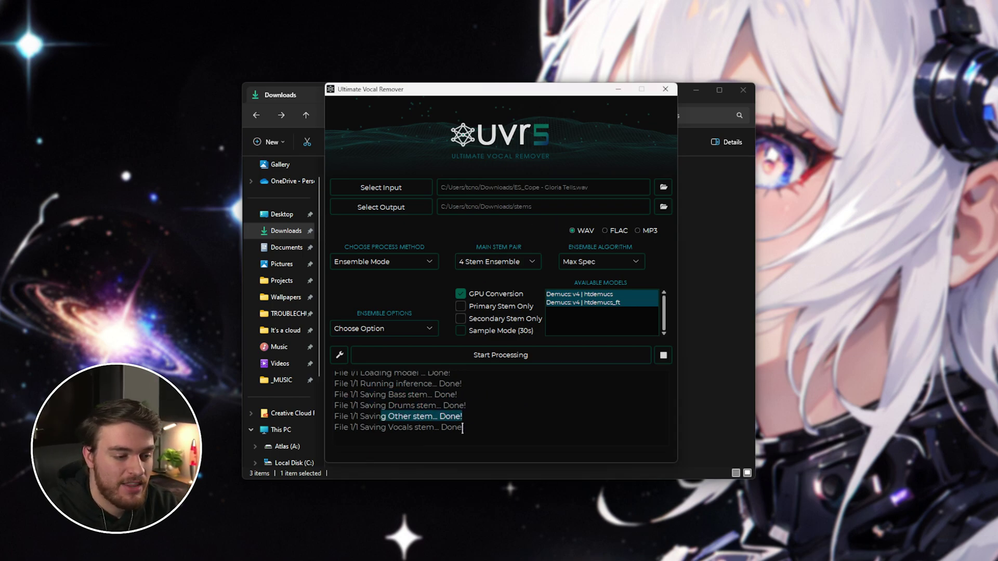
# Select the new Vocals, Drums, Bass and Other WAVs in the stems folder, leaving out Instrumental
pyautogui.click(721, 265)
pyautogui.doubleClick(475, 201)
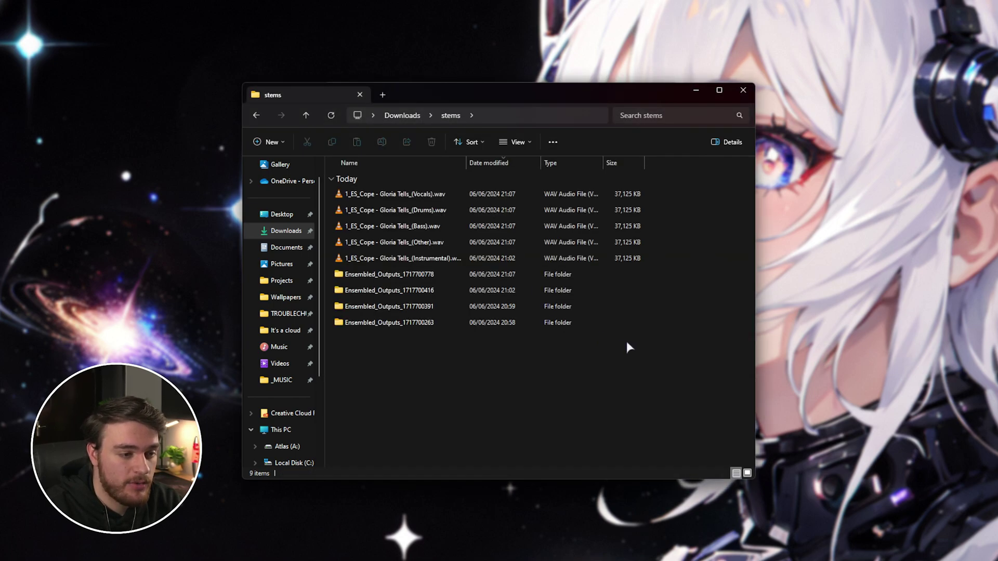
pyautogui.click(515, 198)
pyautogui.moveTo(662, 210); pyautogui.dragTo(585, 259)
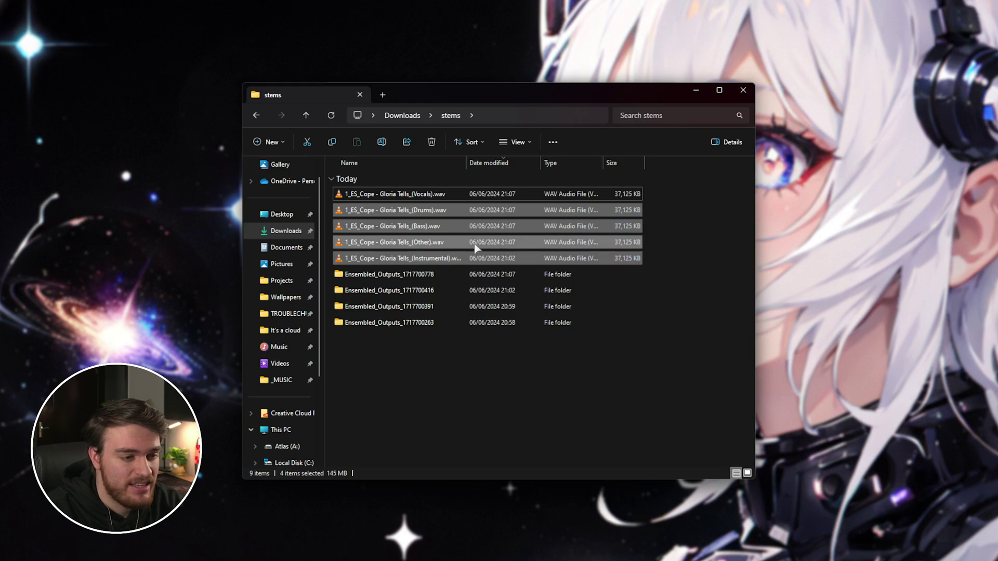
pyautogui.keyDown('ctrl'); pyautogui.click(475, 254); pyautogui.keyUp('ctrl')
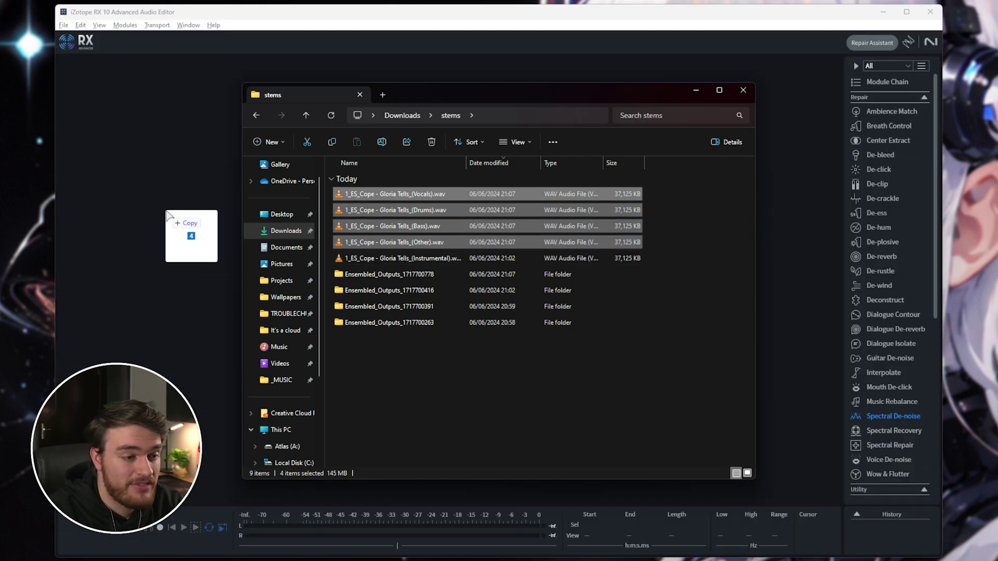
# Load the four new stems into RX and play the zoomed-in Vocals stem for about ten seconds
pyautogui.moveTo(192, 244); pyautogui.dragTo(195, 242)
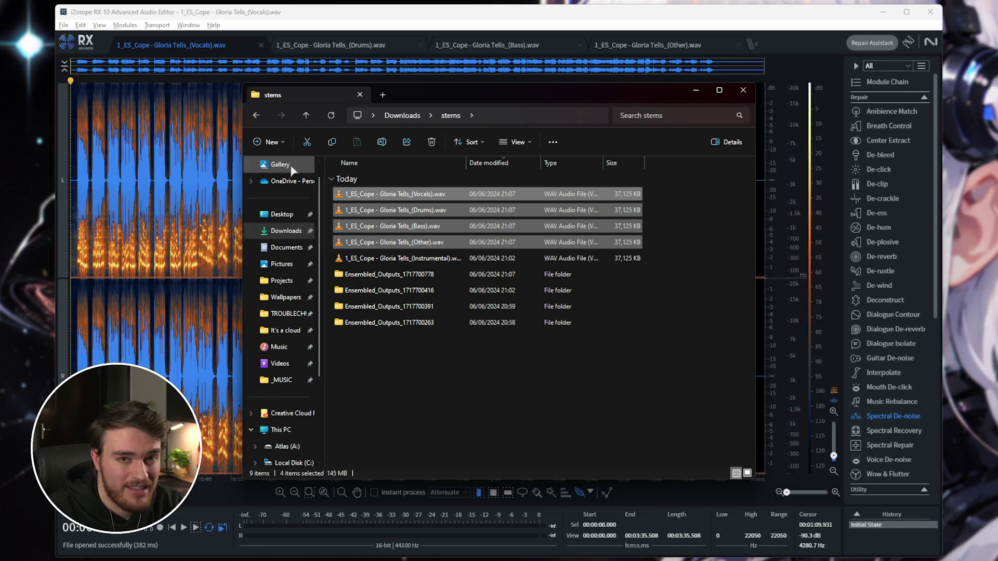
pyautogui.click(131, 47)
pyautogui.scroll(2, 135, 104)
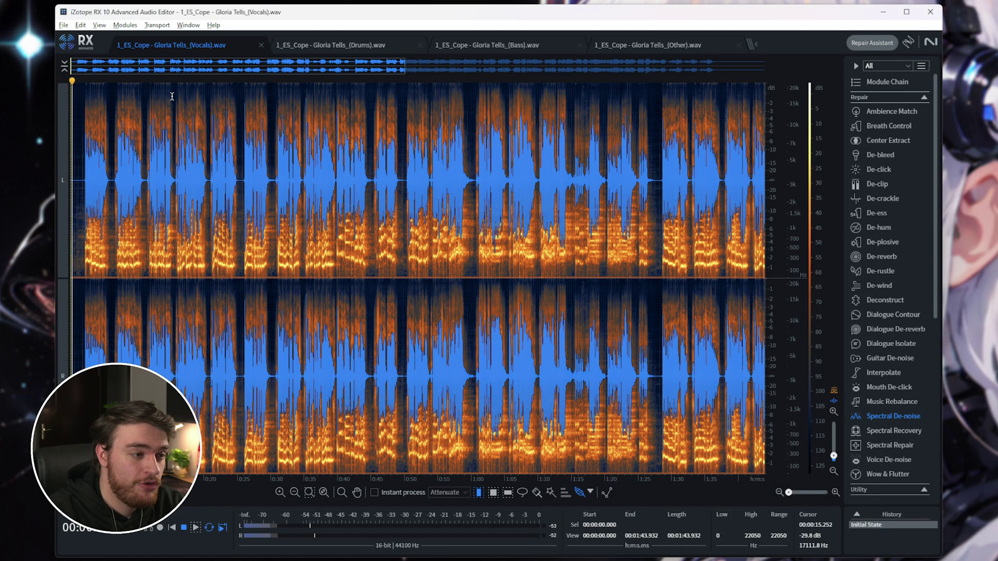
pyautogui.press('space')
pyautogui.scroll(2, 126, 134)
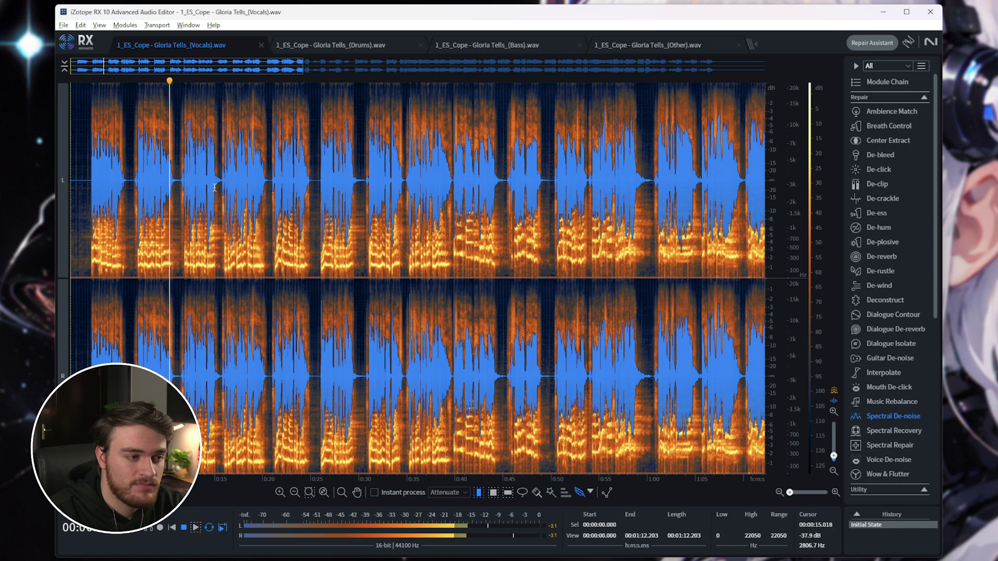
pyautogui.press('space')
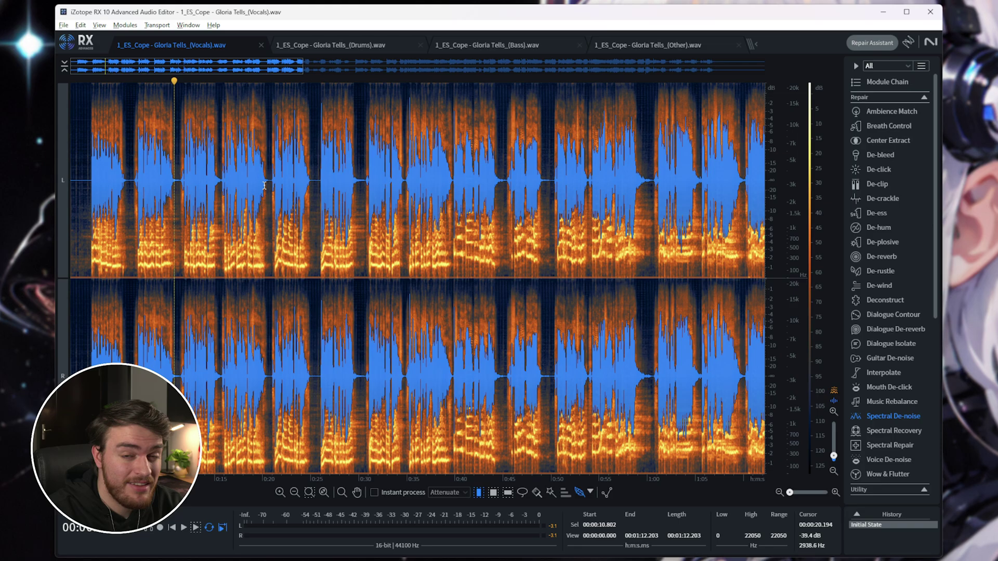
# Play the Drums stem, then resume playback from about 17 seconds
pyautogui.click(318, 46)
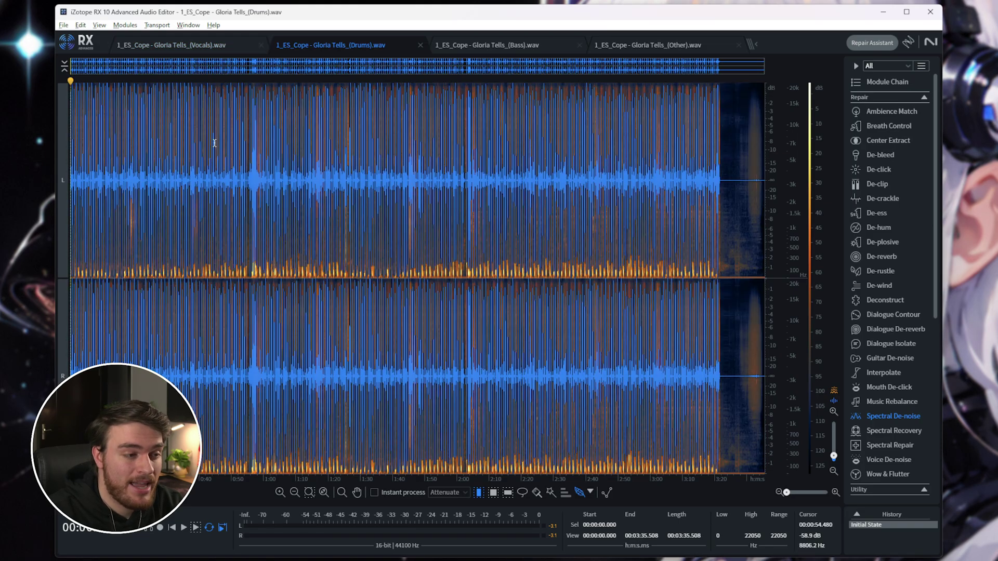
pyautogui.scroll(-2, 834, 457)
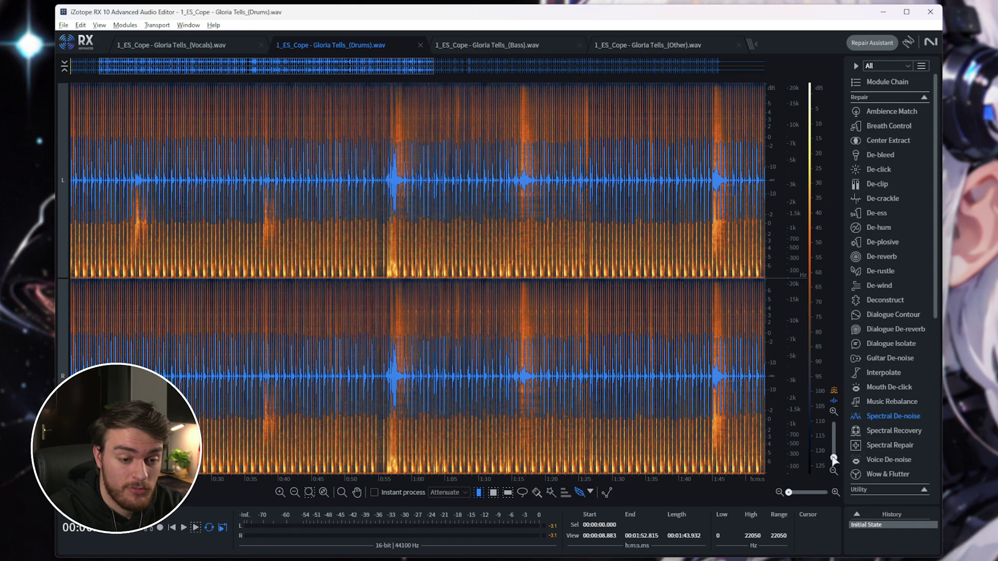
pyautogui.scroll(3, 217, 166)
pyautogui.press('space')
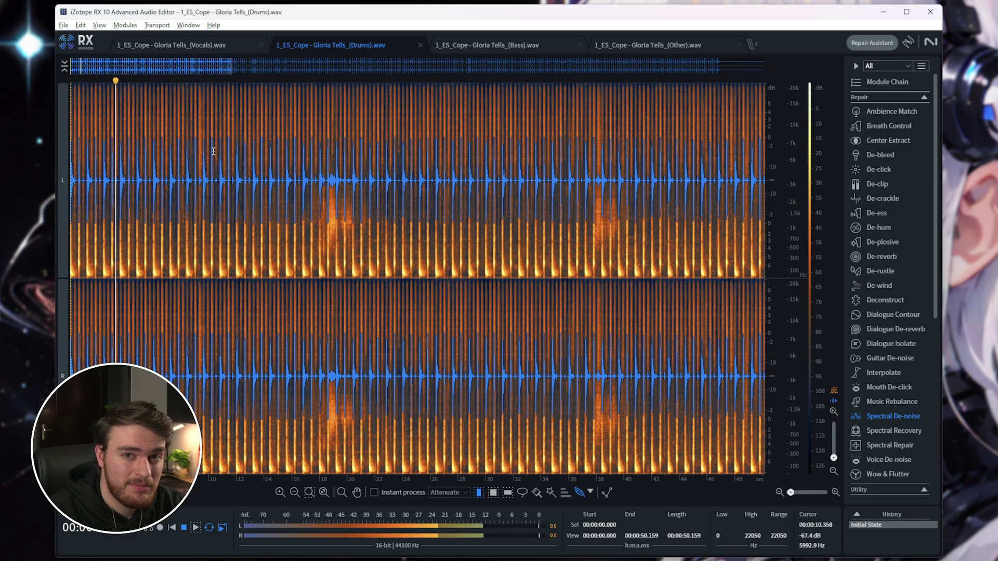
pyautogui.press('space')
pyautogui.click(309, 177)
pyautogui.press('space')
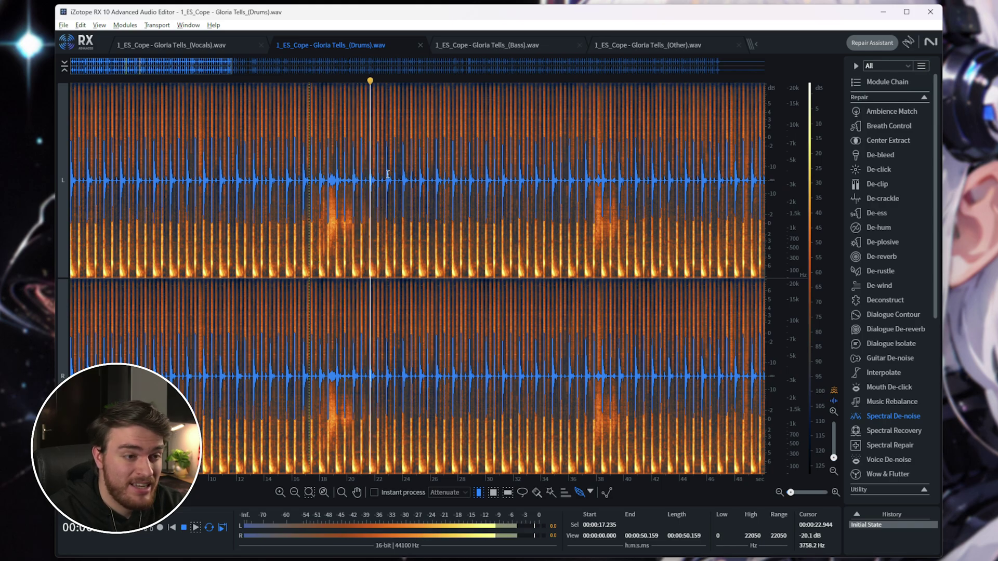
# Switch to the Bass stem, zoom to roughly 0–42 s, and play from the start
pyautogui.click(479, 48)
pyautogui.scroll(5, 368, 166)
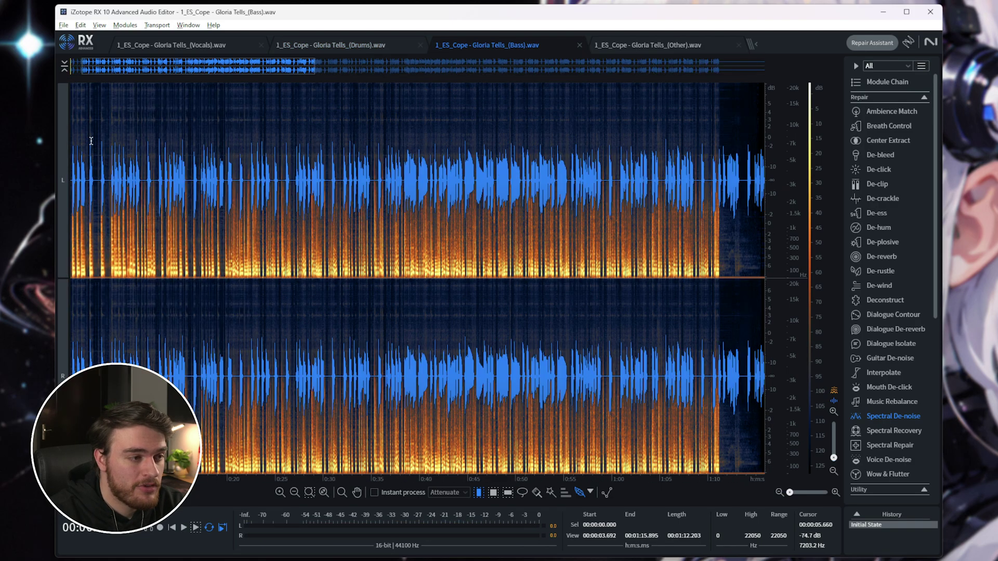
pyautogui.press('space')
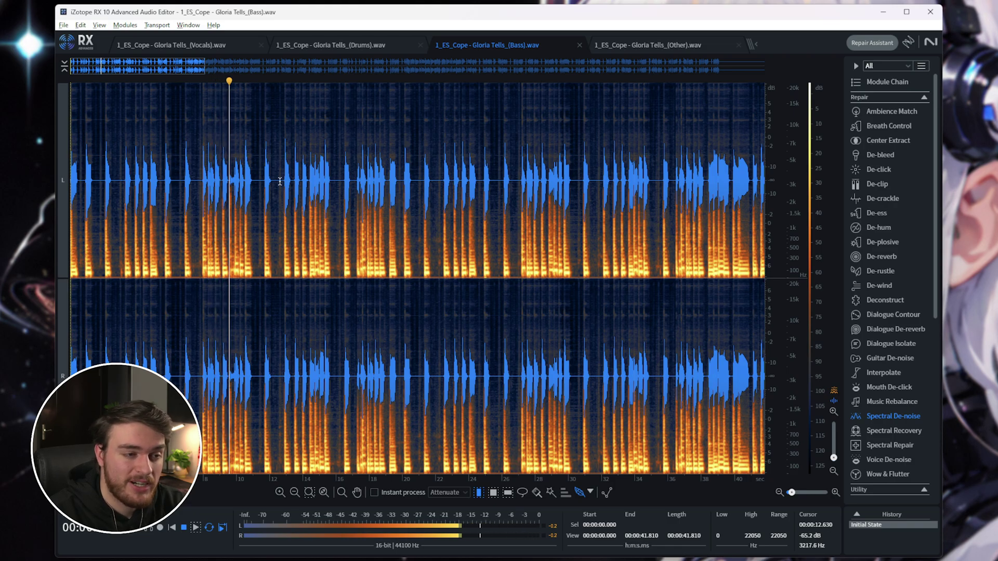
# Play the Other stem, jumping to about 18 s and 38 s while zooming the spectrogram
pyautogui.press('space')
pyautogui.hotkey('ctrl', 'Tab')
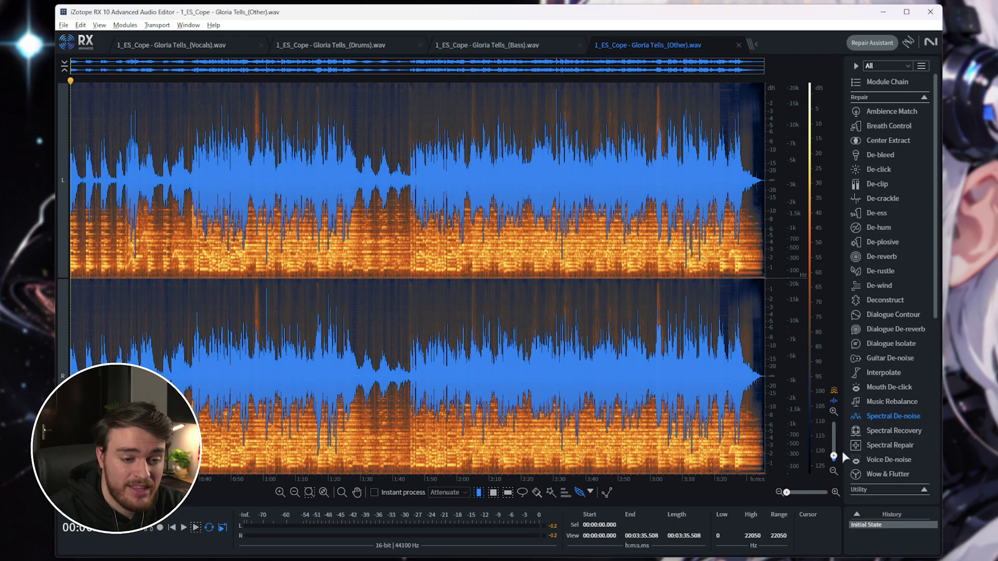
pyautogui.press('space')
pyautogui.scroll(5, 155, 136)
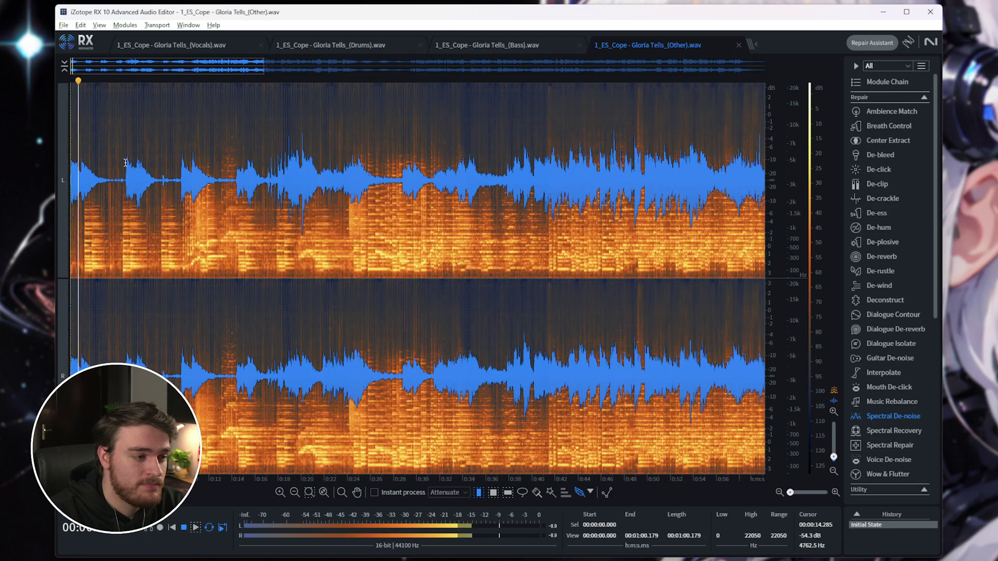
pyautogui.scroll(-5, 161, 156)
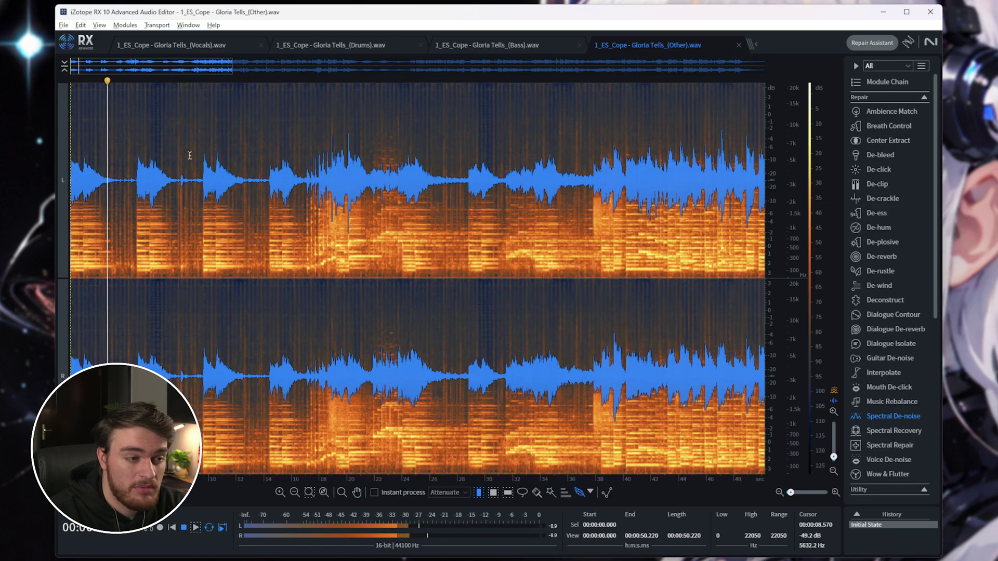
pyautogui.click(216, 166)
pyautogui.scroll(2, 218, 172)
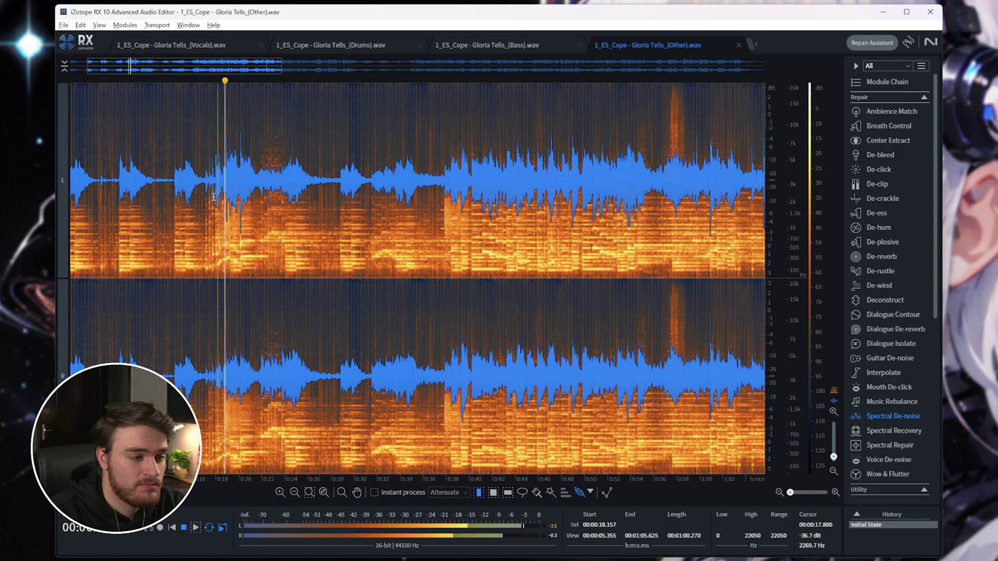
pyautogui.click(447, 196)
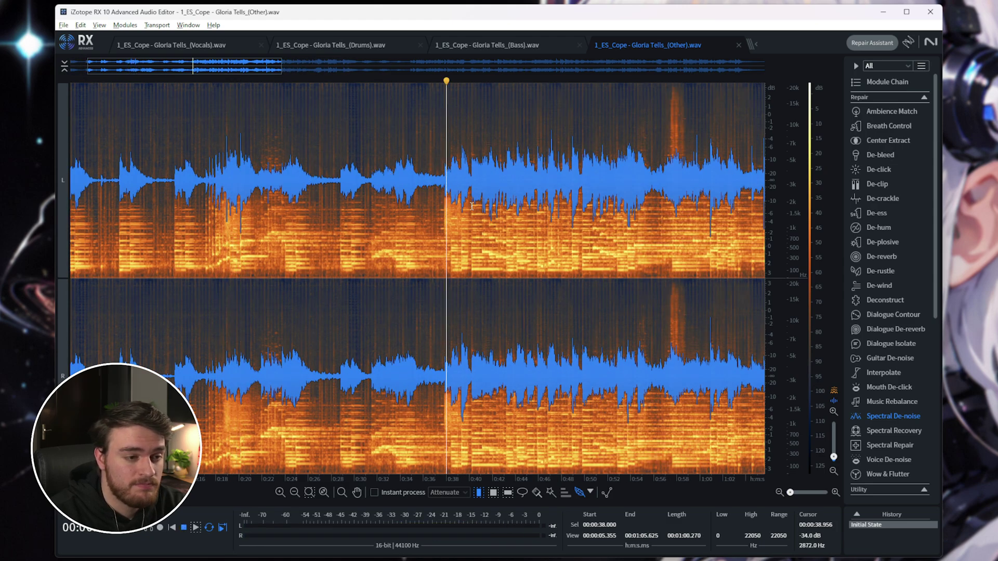
pyautogui.moveTo(250, 66); pyautogui.dragTo(301, 67)
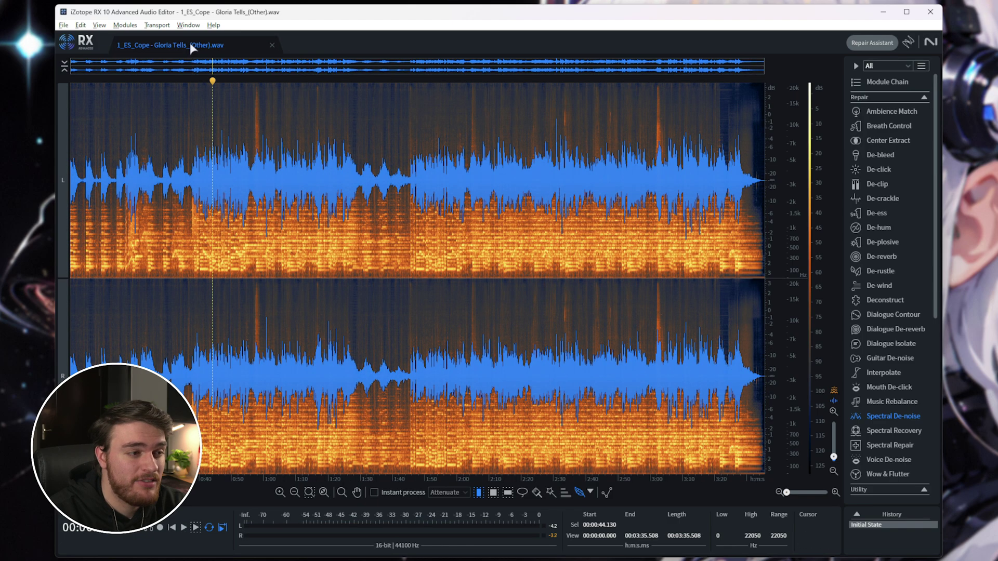
# Close the Other stem and iZotope RX, then play all four stems together in the maximized Audition session
pyautogui.hotkey('ctrl', 'w')
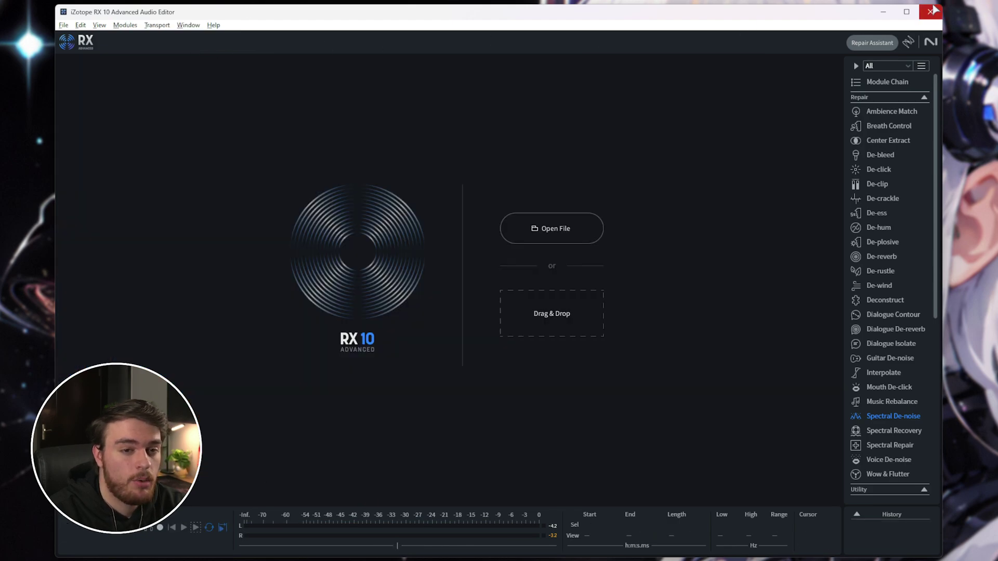
pyautogui.click(933, 11)
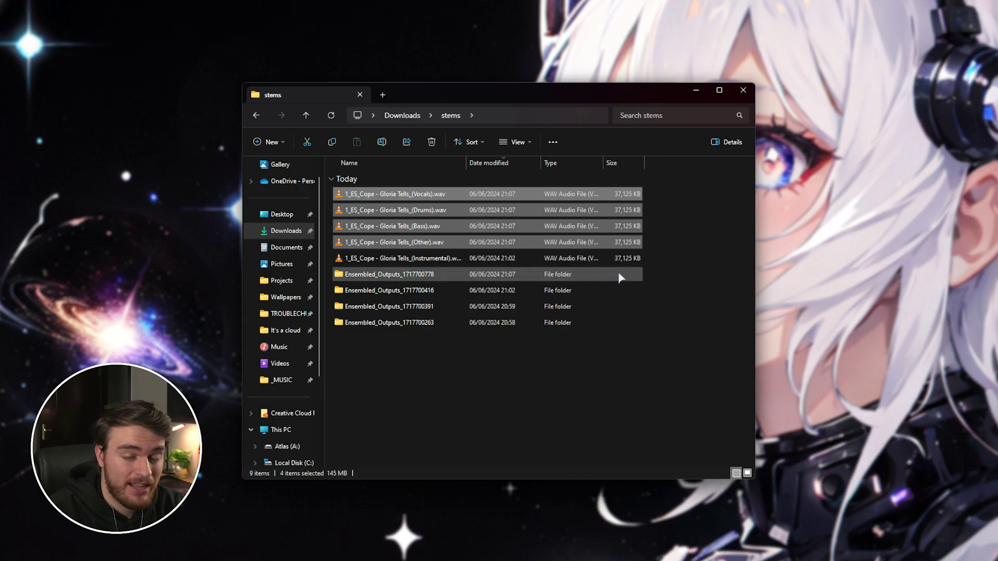
pyautogui.click(621, 337)
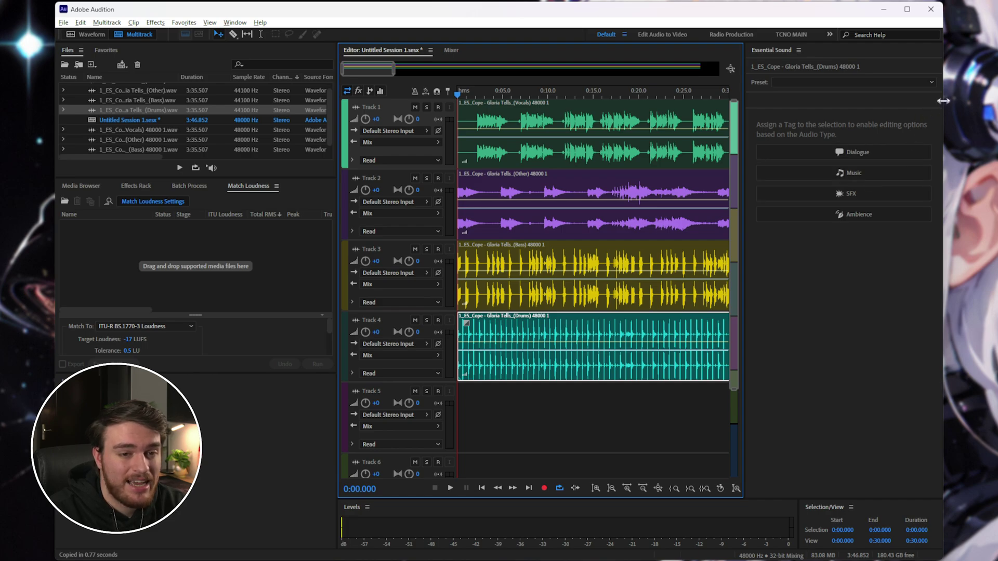
pyautogui.press('super+Up')
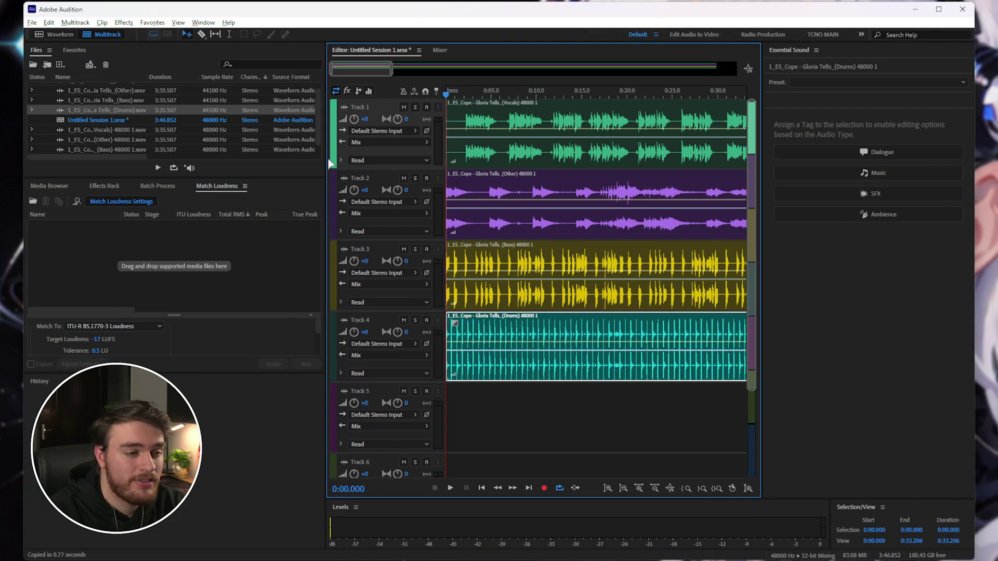
pyautogui.press('space')
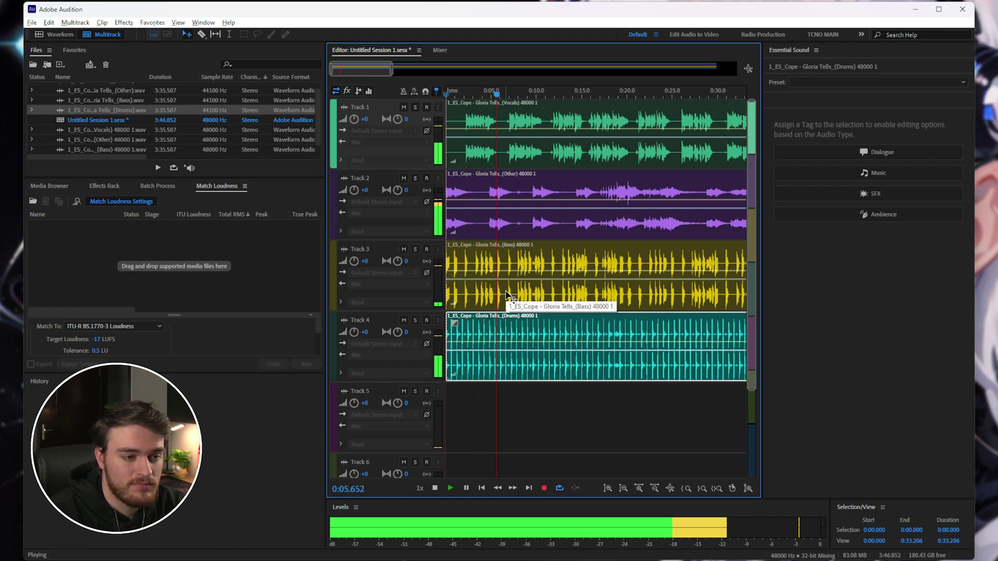
pyautogui.press('space')
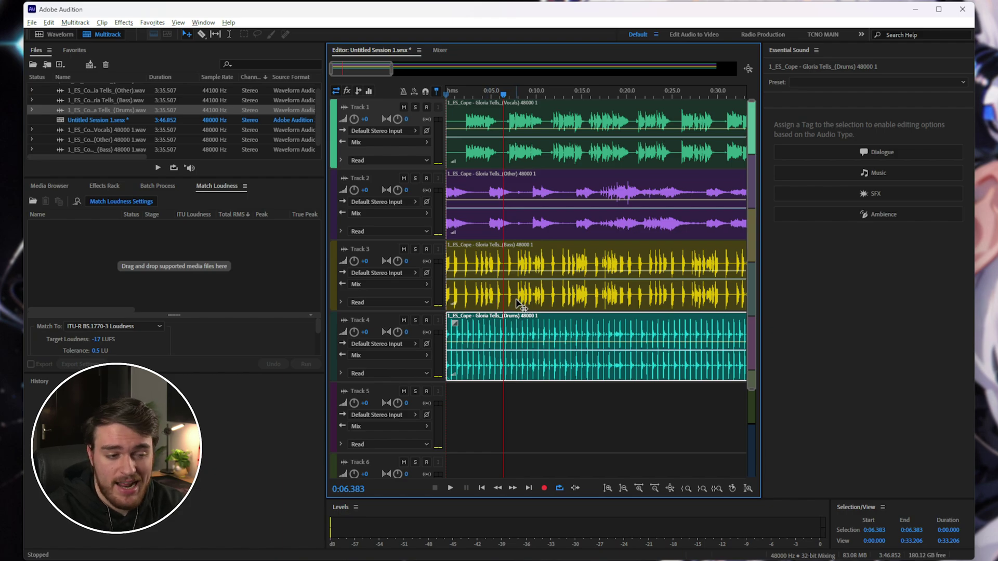
# Resume playback and briefly remove the Bass, then the Drums clip, restoring each
pyautogui.press('space')
pyautogui.click(487, 293)
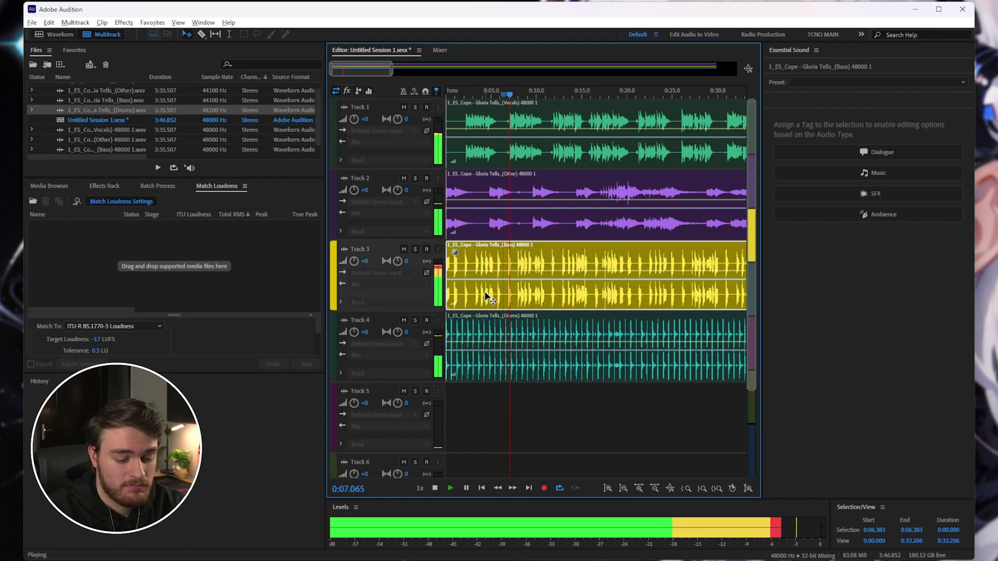
pyautogui.press('Delete')
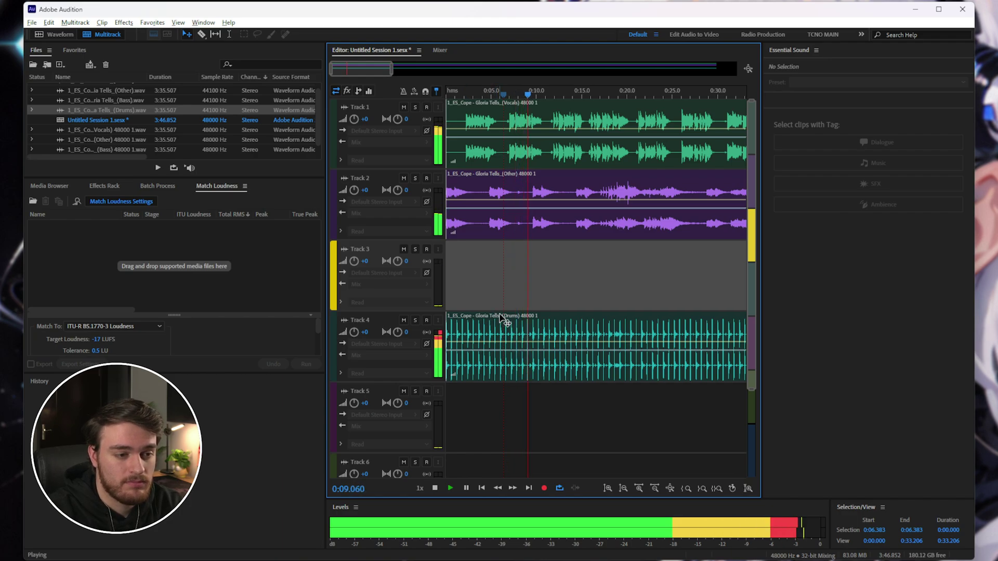
pyautogui.hotkey('ctrl', 'z')
pyautogui.click(514, 328)
pyautogui.press('Delete')
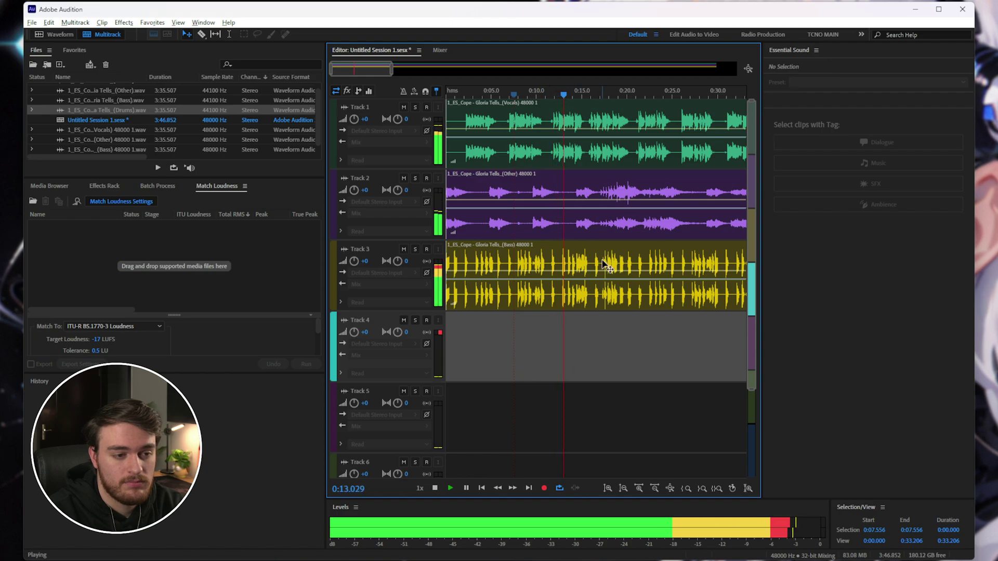
pyautogui.hotkey('ctrl', 'z')
# Delete the Vocals and Other clips so only bass and drums play, then stop
pyautogui.click(609, 160)
pyautogui.press('Delete')
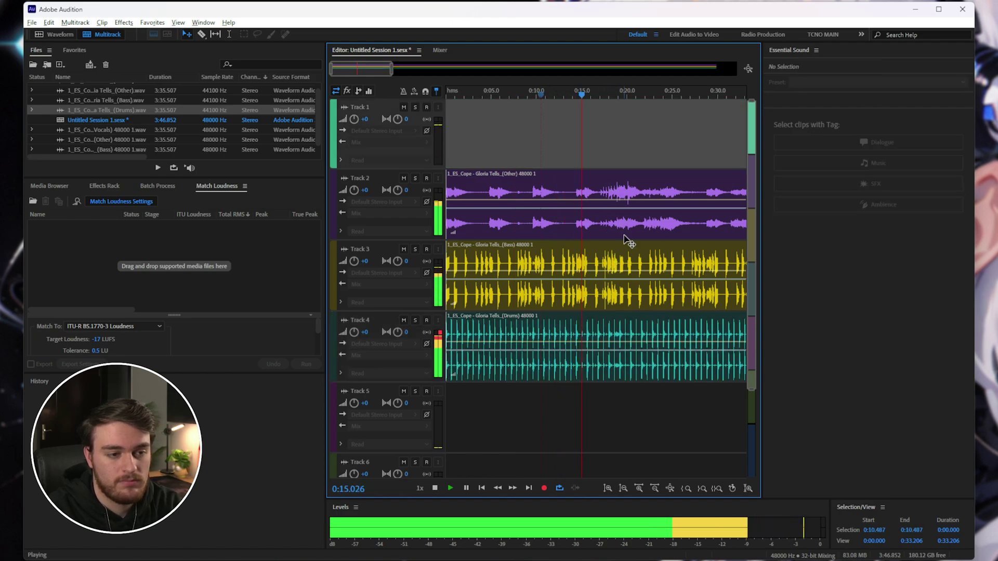
pyautogui.press('Delete')
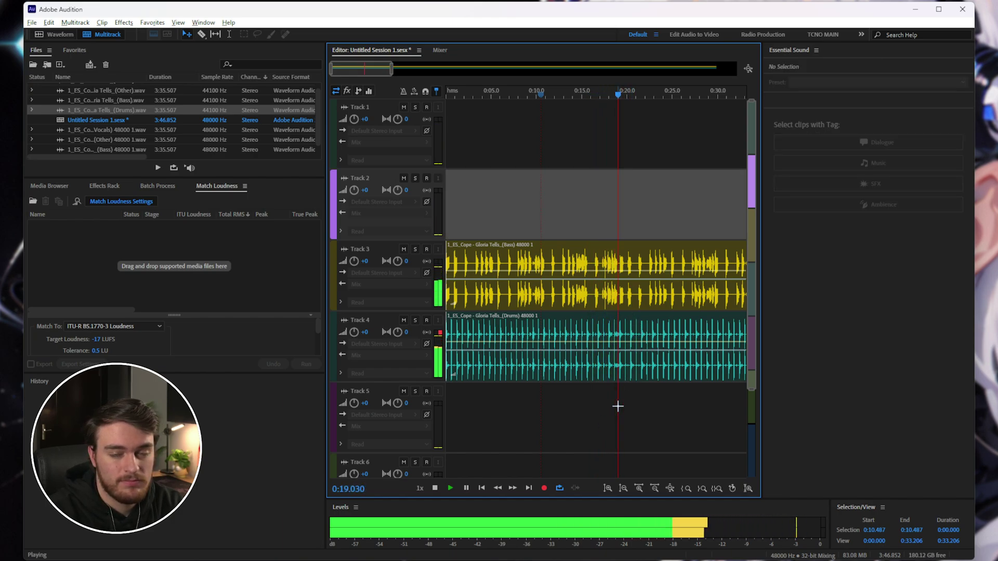
pyautogui.press('space')
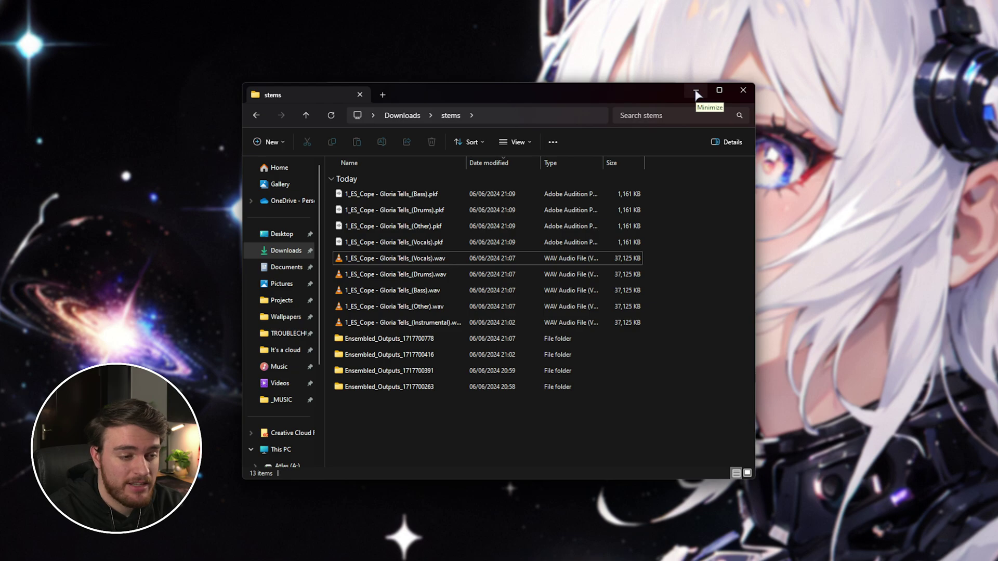
# Hide the stems folder and review the Main Stem Pair options, keeping 4 Stem Ensemble selected
pyautogui.click(697, 93)
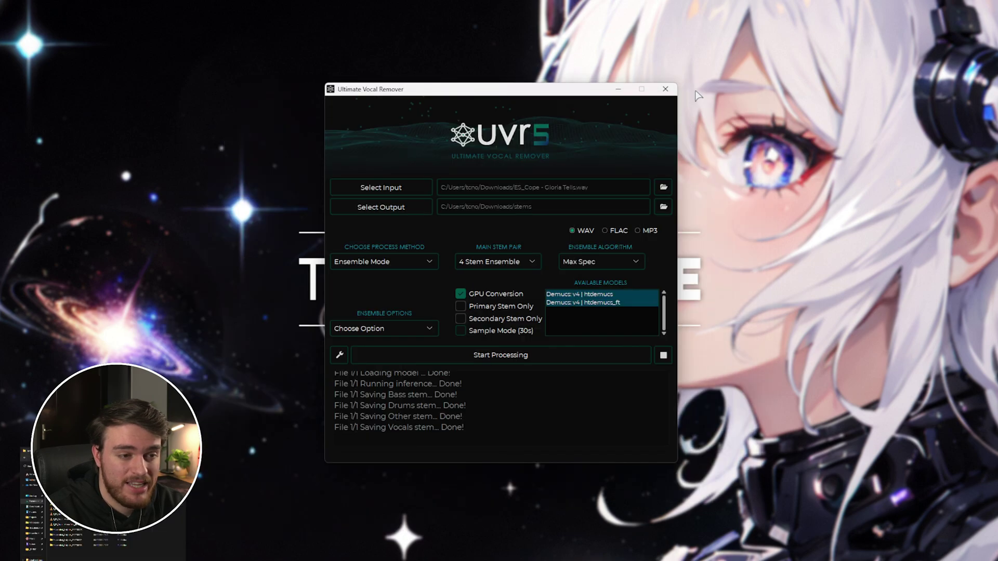
pyautogui.click(513, 265)
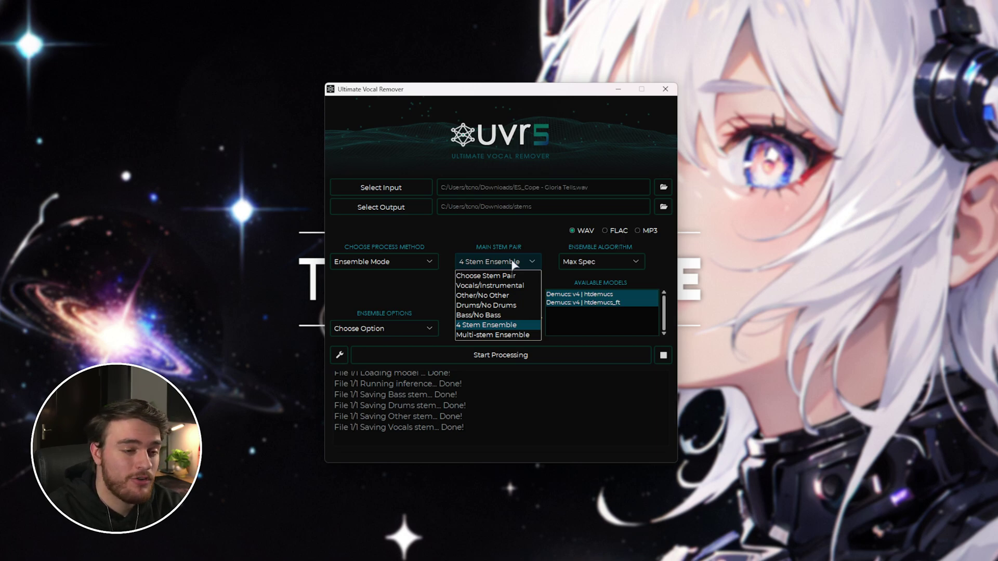
pyautogui.click(513, 266)
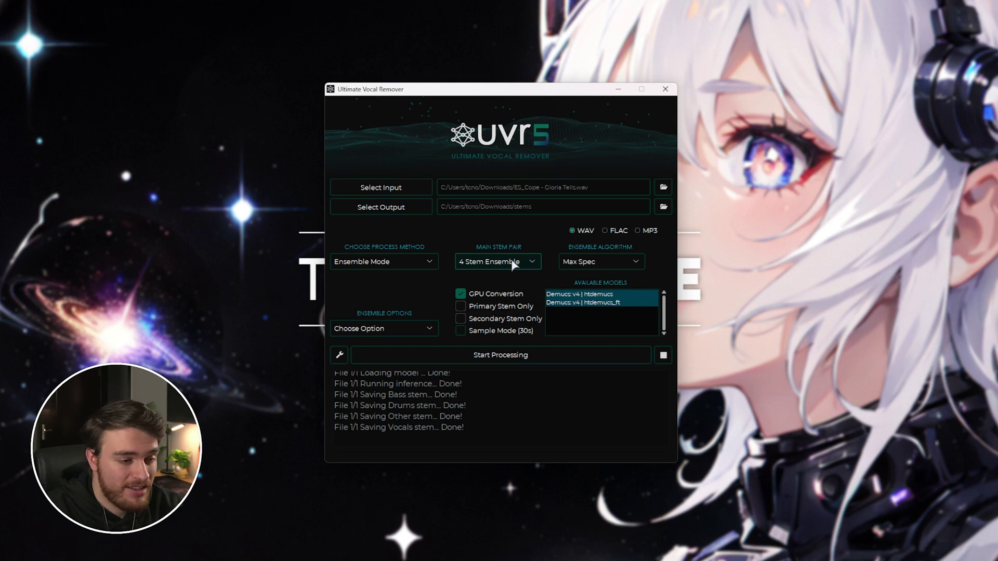
pyautogui.click(510, 263)
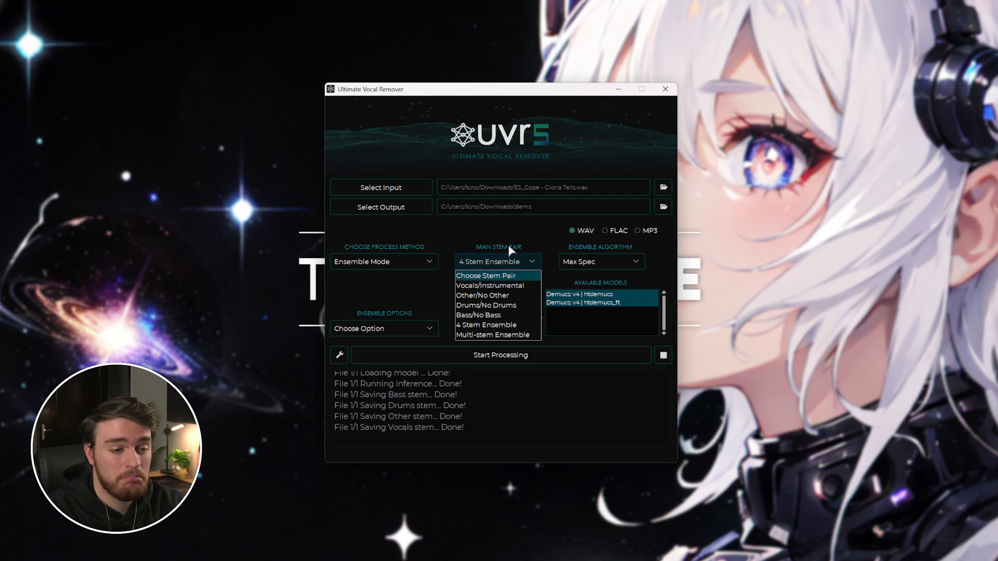
pyautogui.click(561, 242)
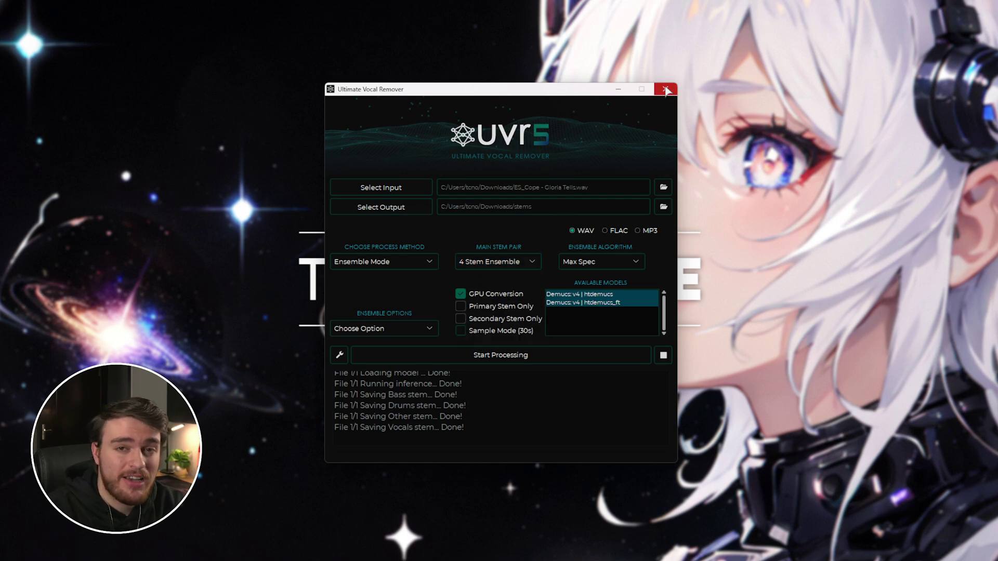